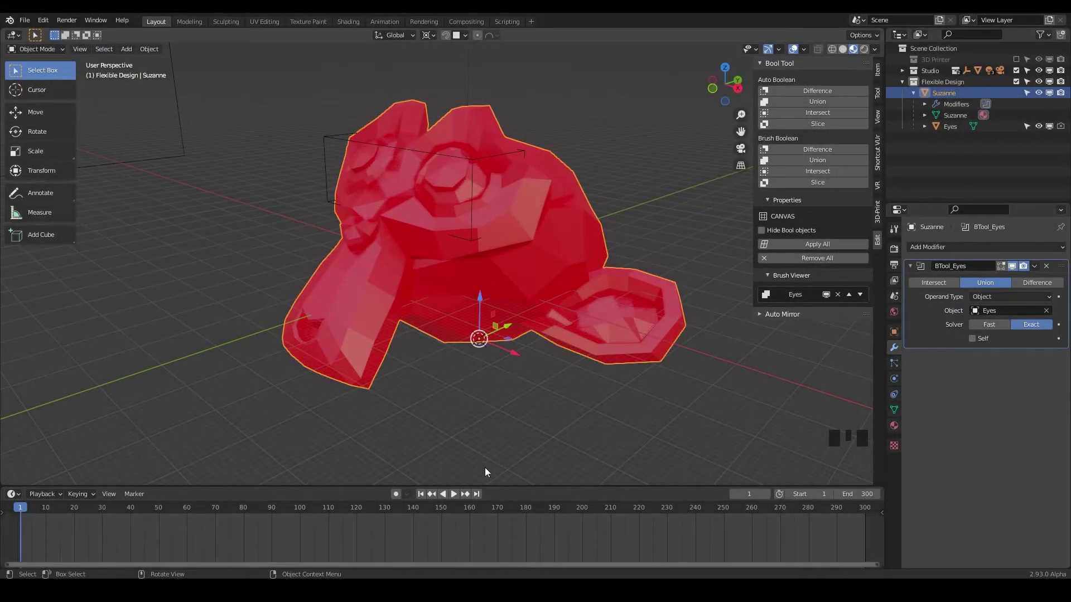
Orbit around Suzanne and collapse her Outliner entry to hide the Modifiers, mesh and Eyes children
middle_click_drag(461, 399, 491, 335)
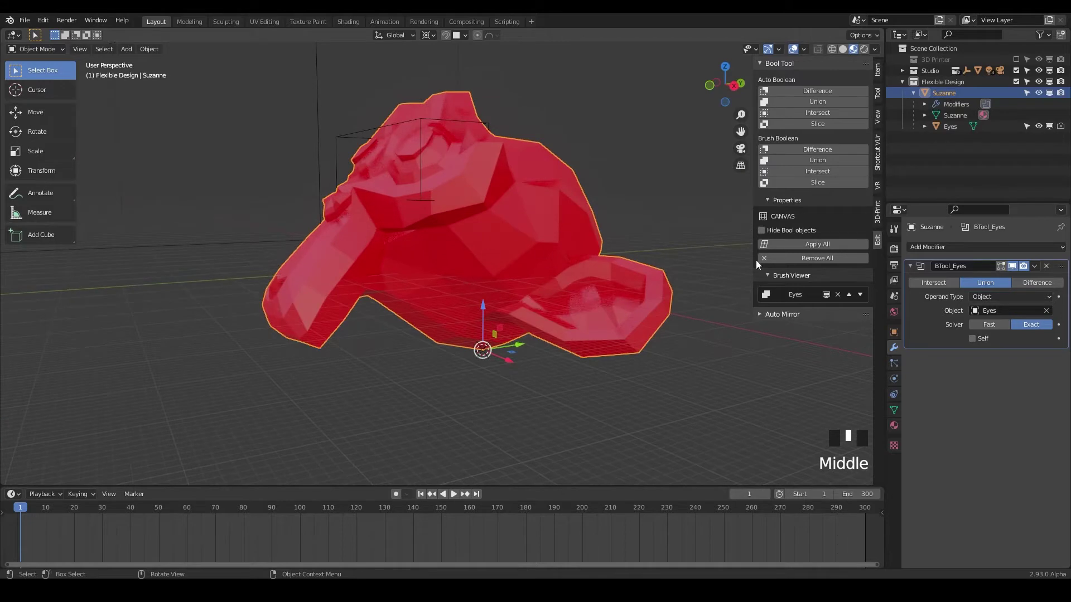
left_click(914, 92)
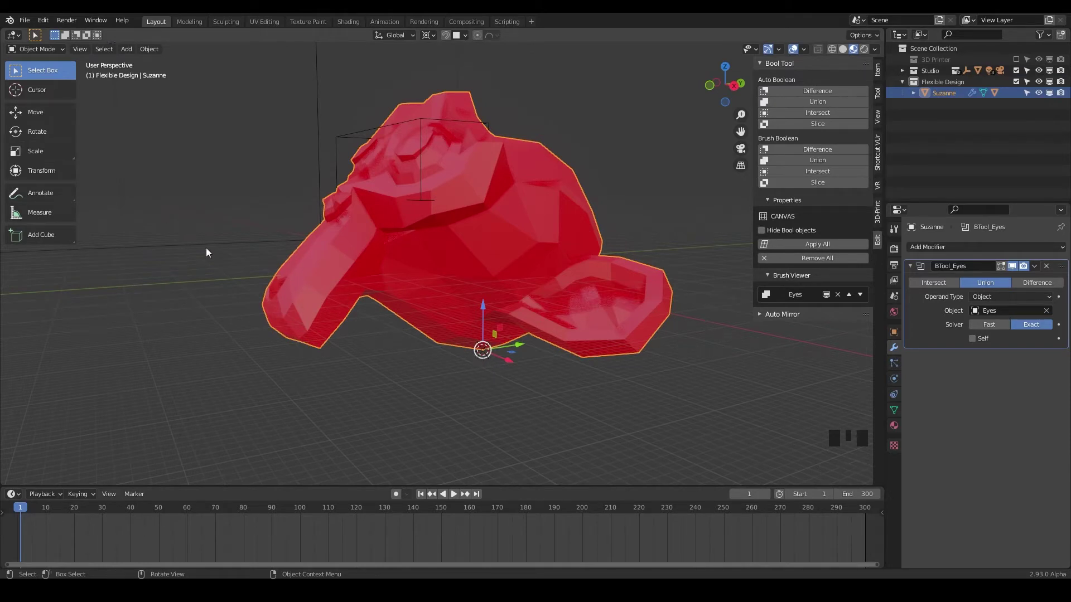
left_click(126, 49)
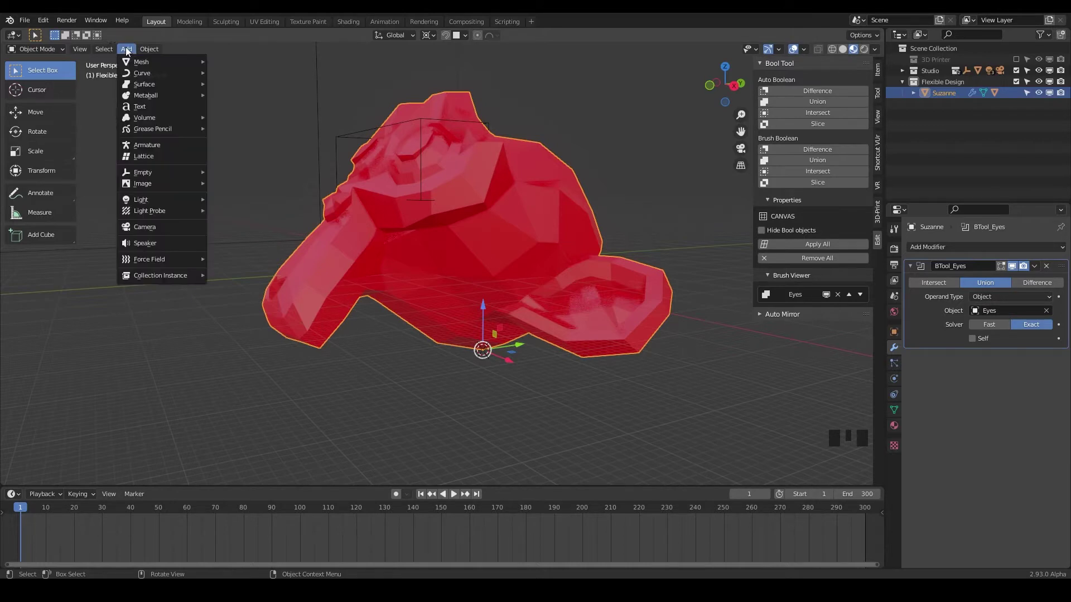
key("Escape")
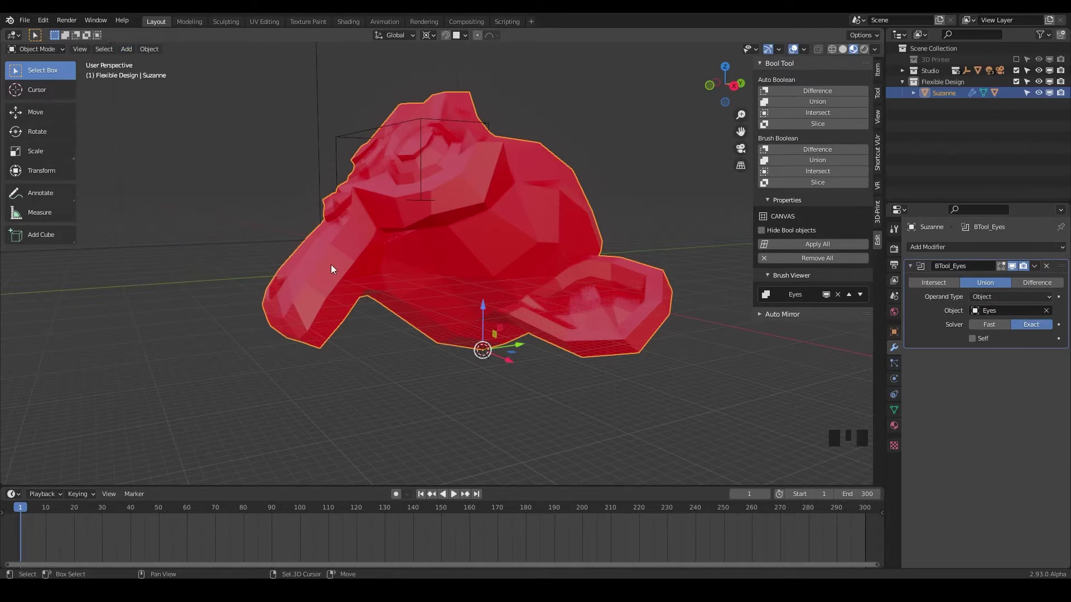
key("shift+a")
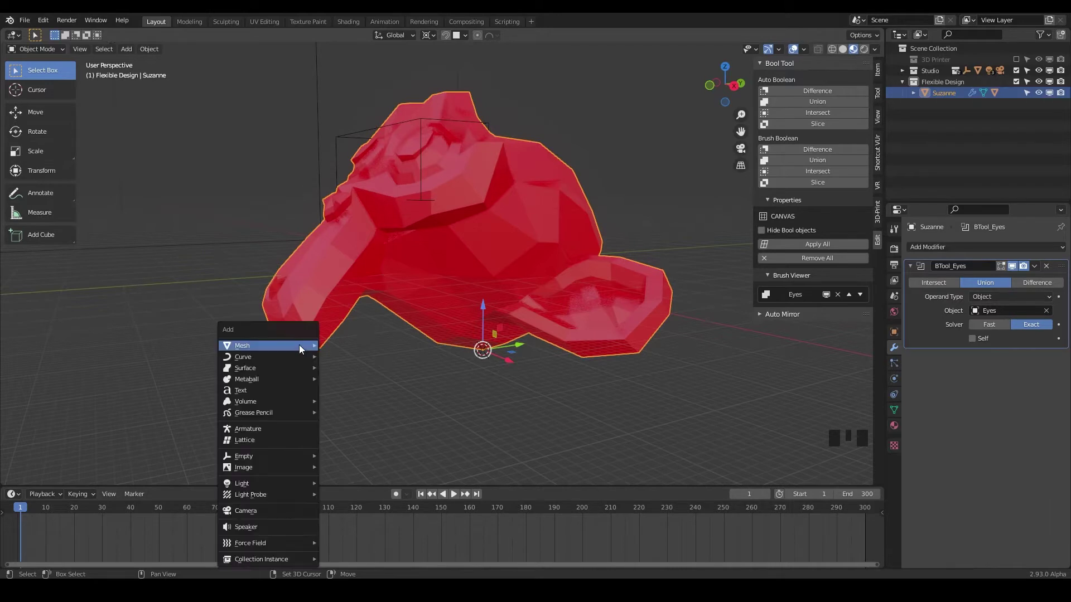
mouse_move(300, 346)
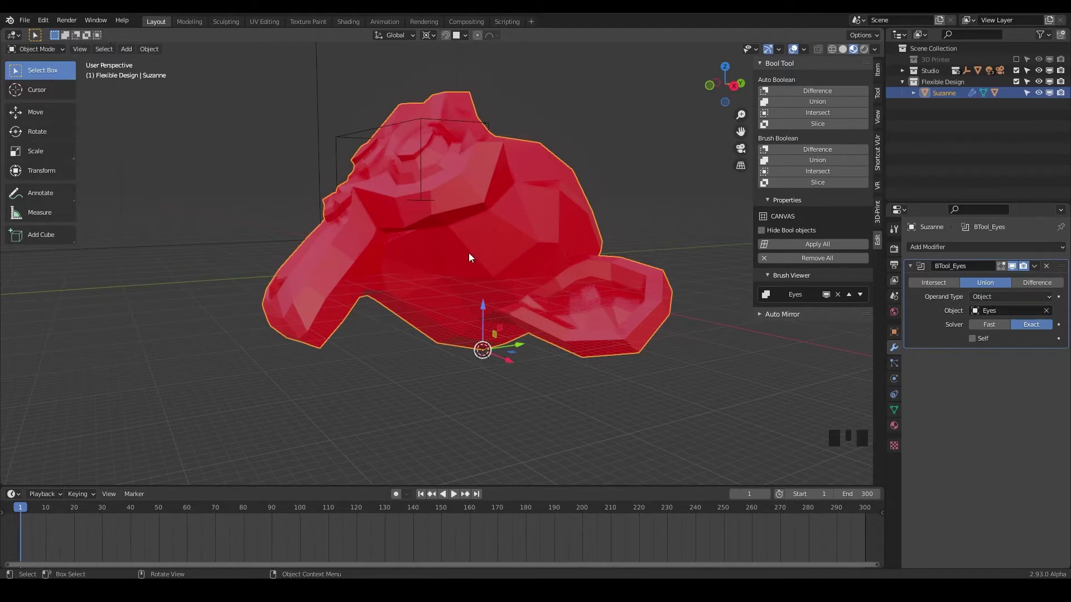
key("shift+s")
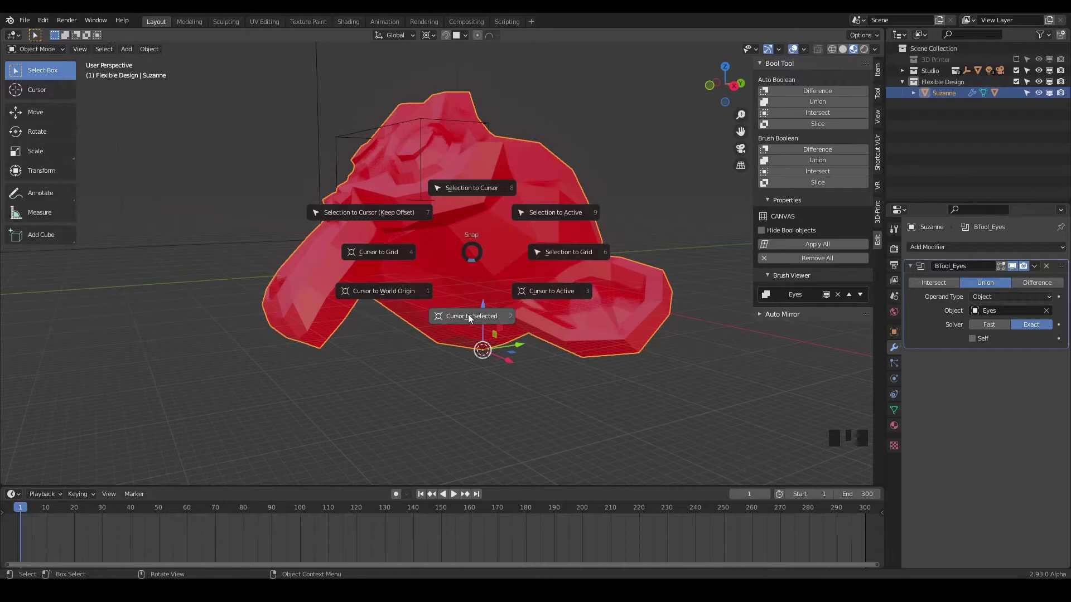
left_click(473, 282)
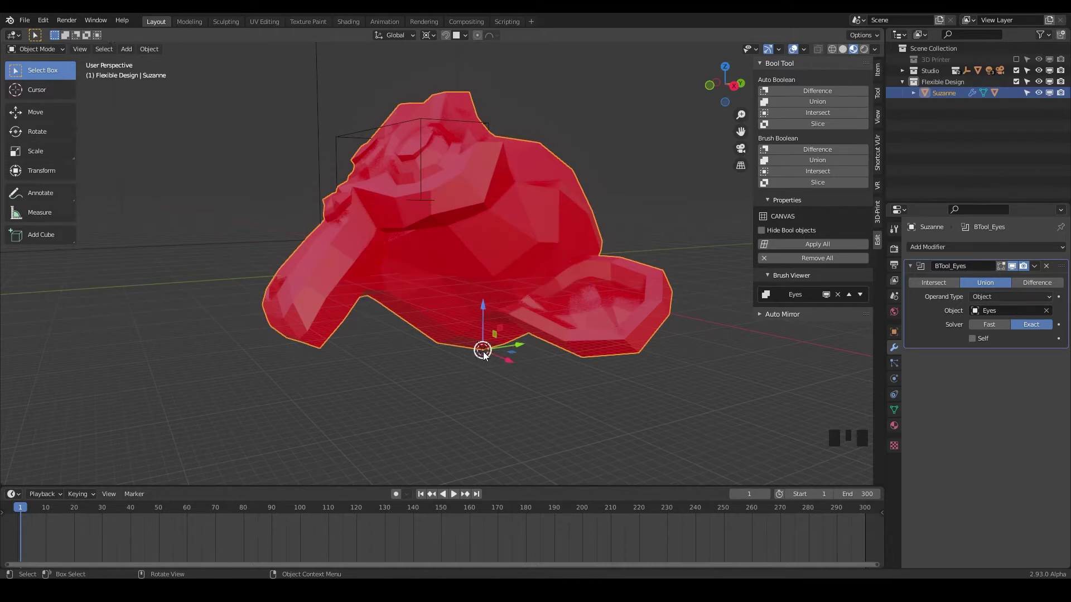
right_click(507, 244, "shift")
right_click(433, 236, "shift")
scroll(484, 354, "up", 3)
scroll(511, 410, "down", 4)
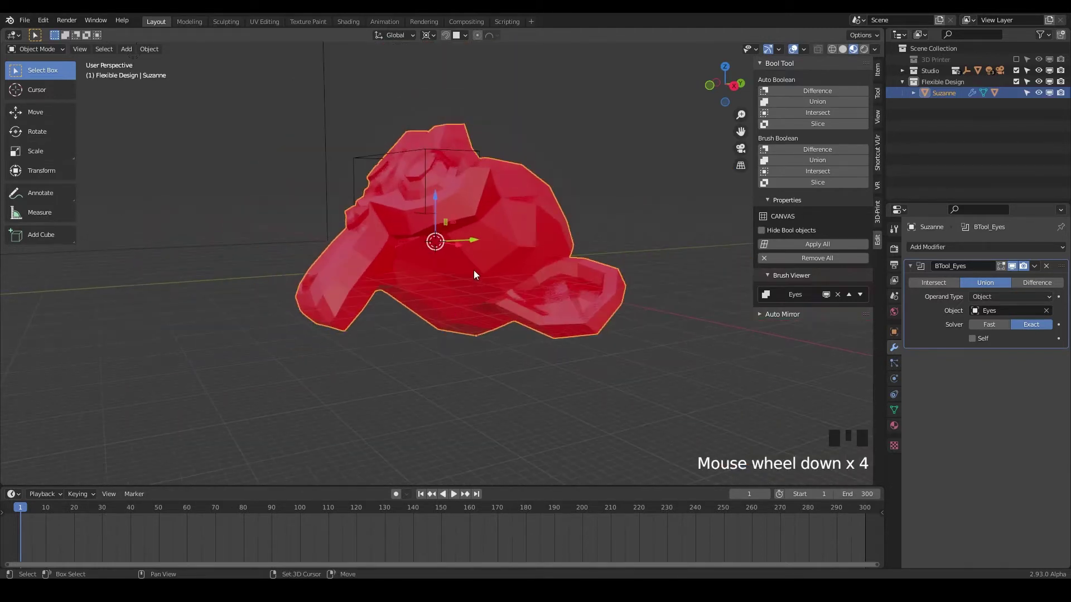
key("shift+s")
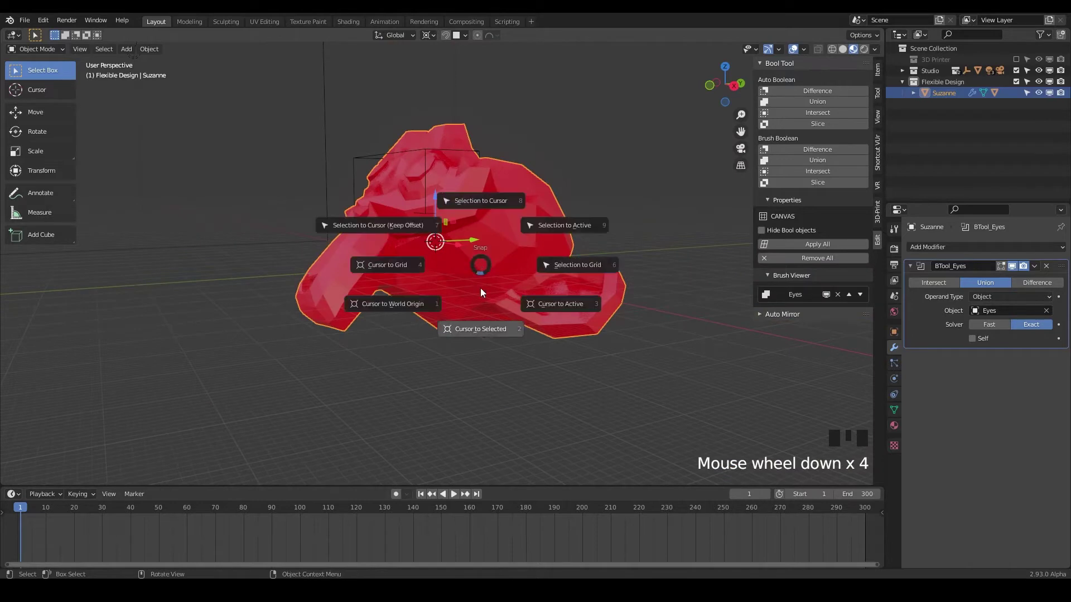
left_click(478, 330)
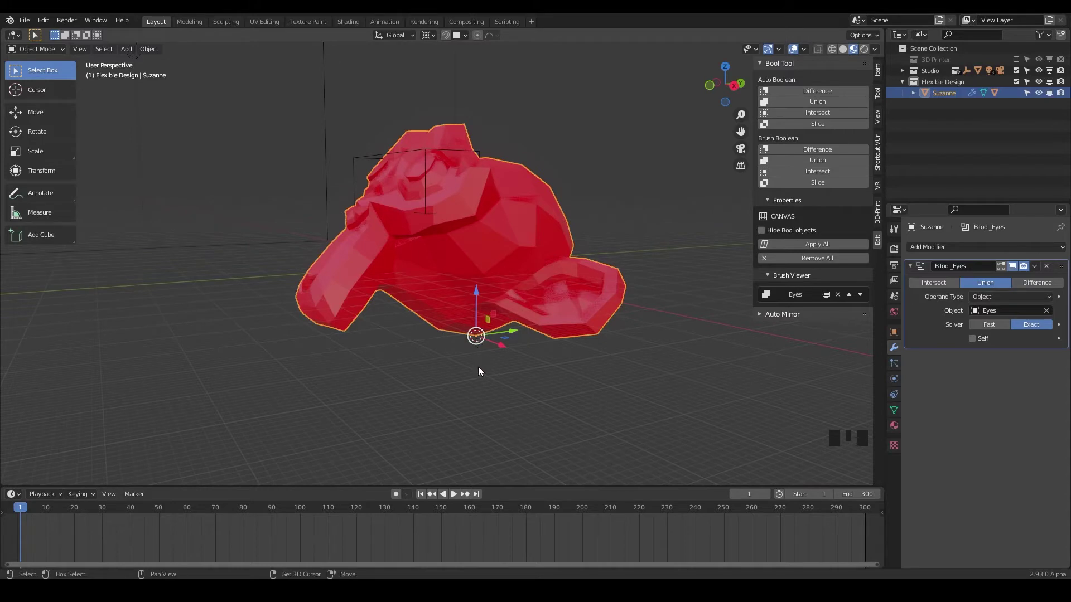
Add a cube mesh at the 3D cursor
key("shift+a")
mouse_move(486, 351)
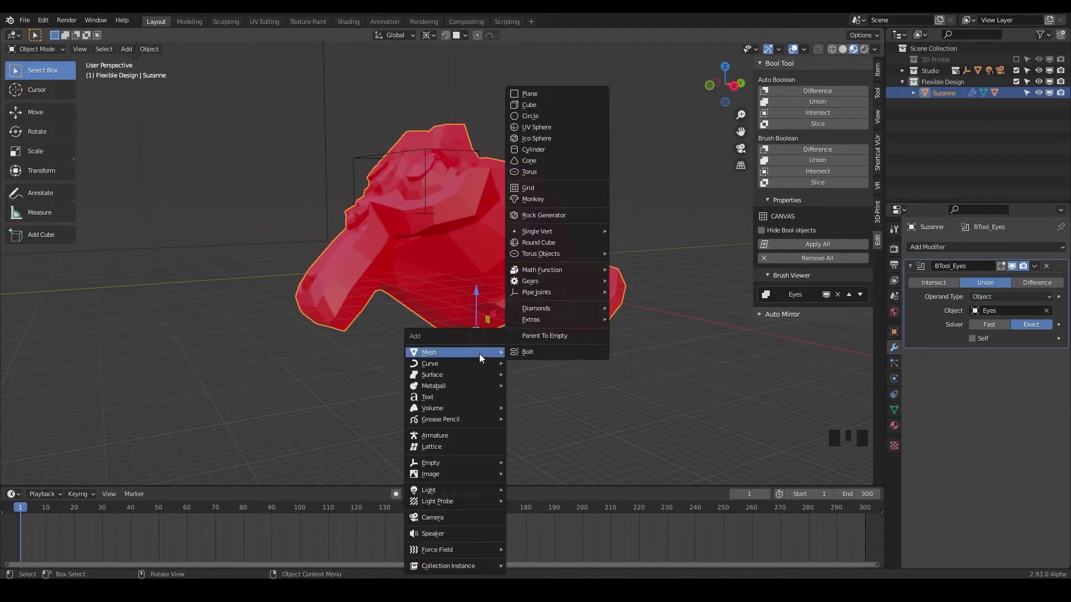
left_click(525, 105)
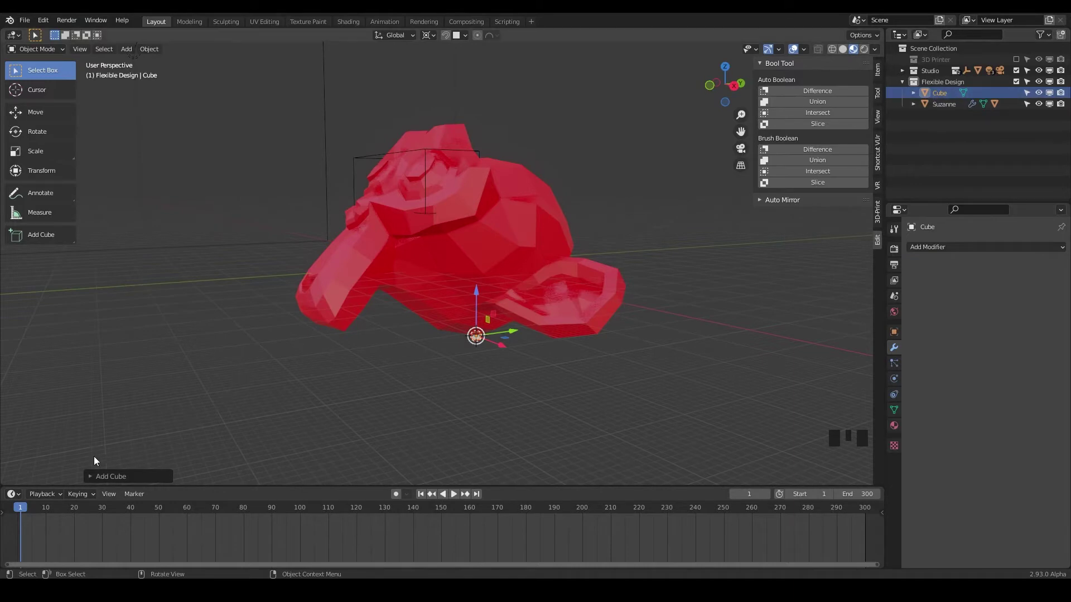
Set the new cube's size to 125 mm, after trying 100 mm, so it engulfs Suzanne
left_click(89, 476)
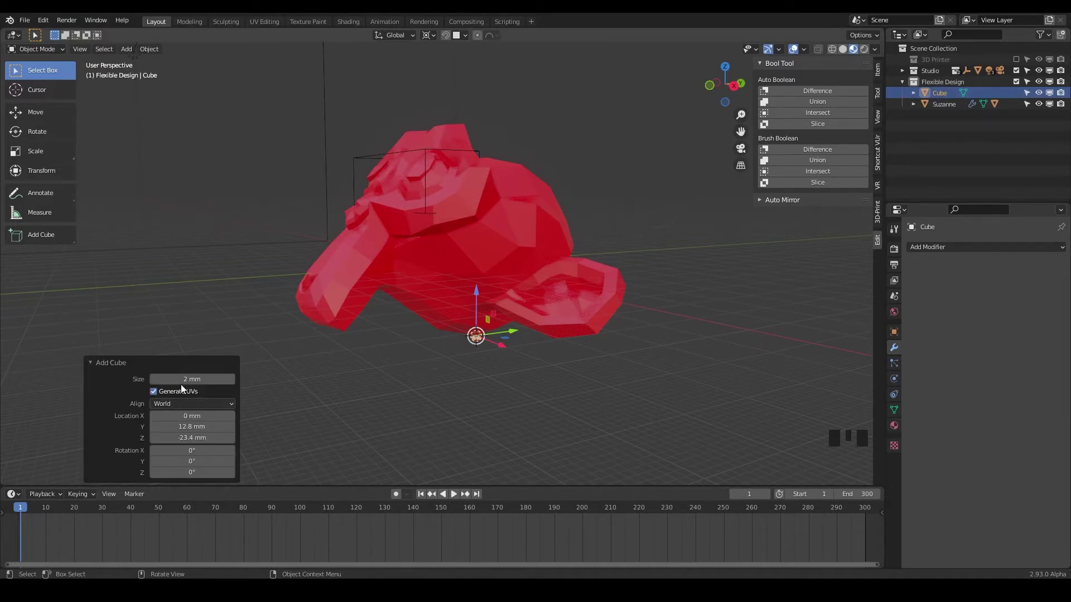
left_click_drag(179, 379, 781, 376)
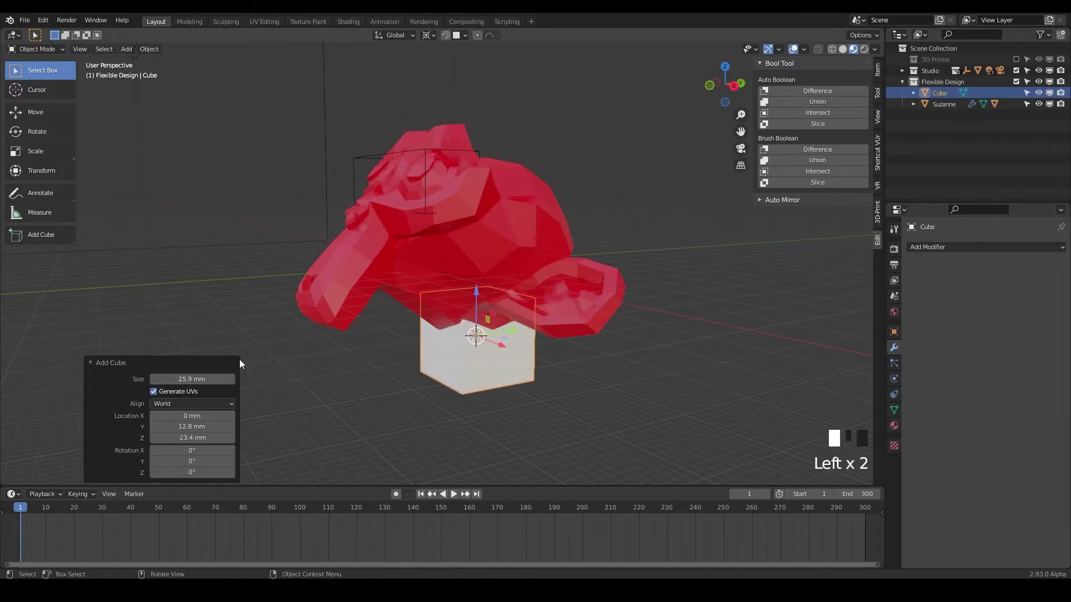
left_click_drag(178, 380, 636, 379)
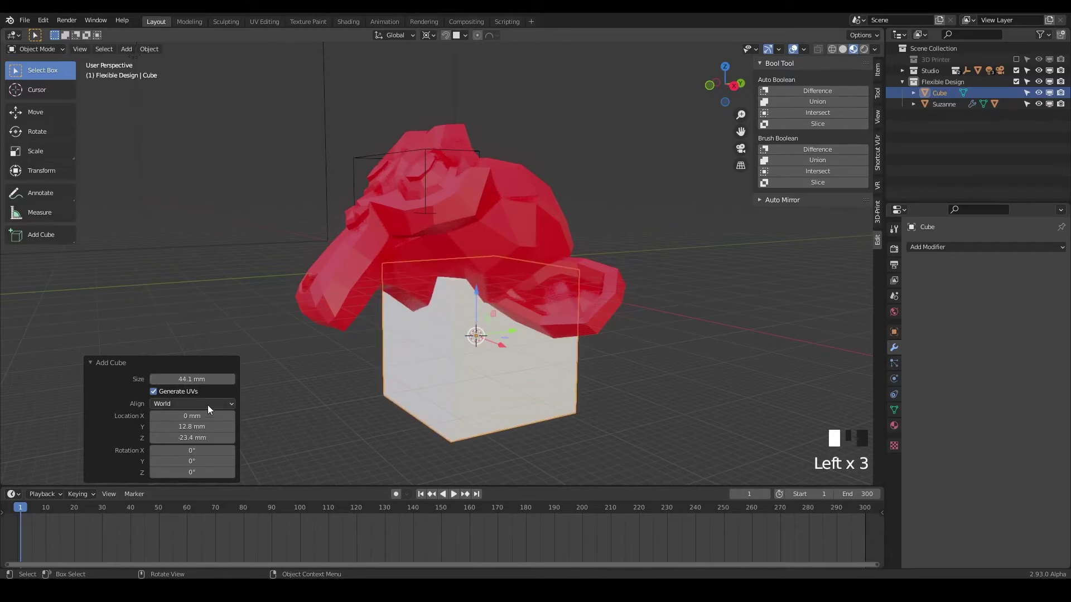
left_click(178, 379)
type("100")
key("Return")
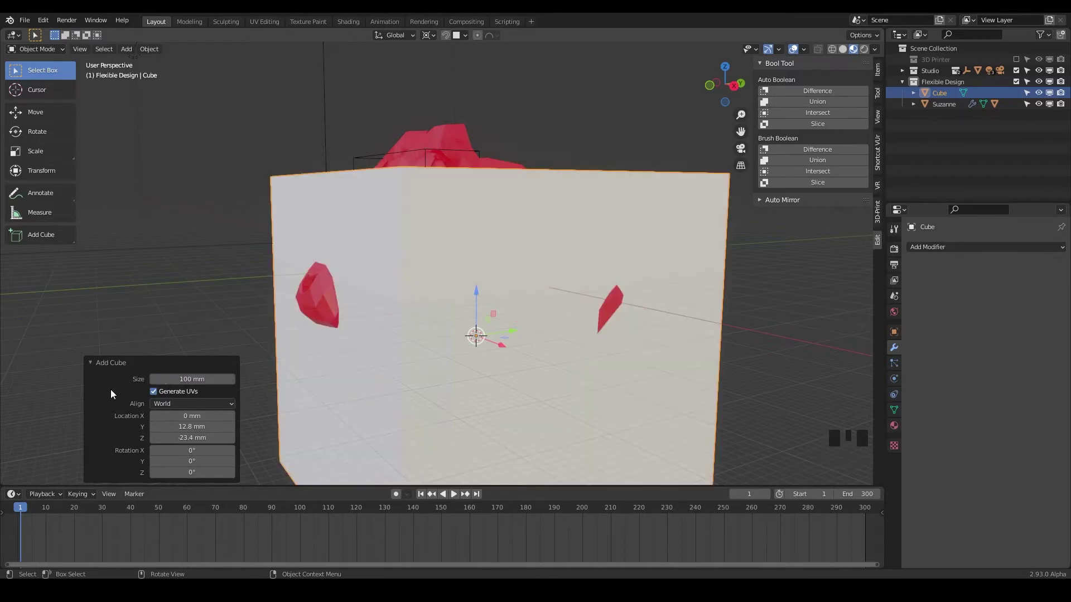
middle_click_drag(286, 380, 402, 385)
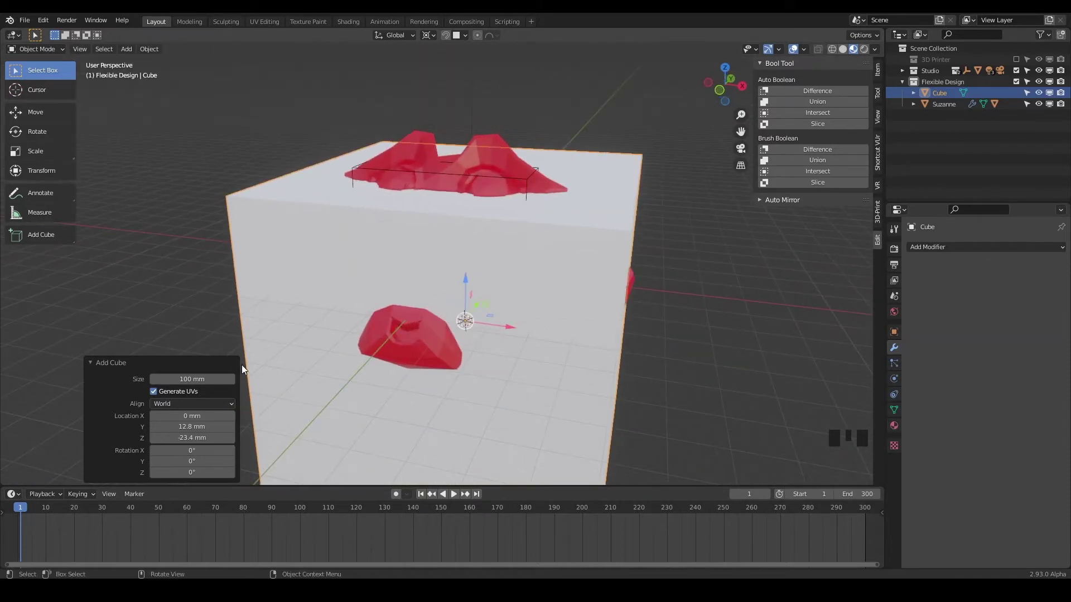
left_click(184, 378)
type("125")
left_click(112, 401)
middle_click_drag(334, 301, 469, 286)
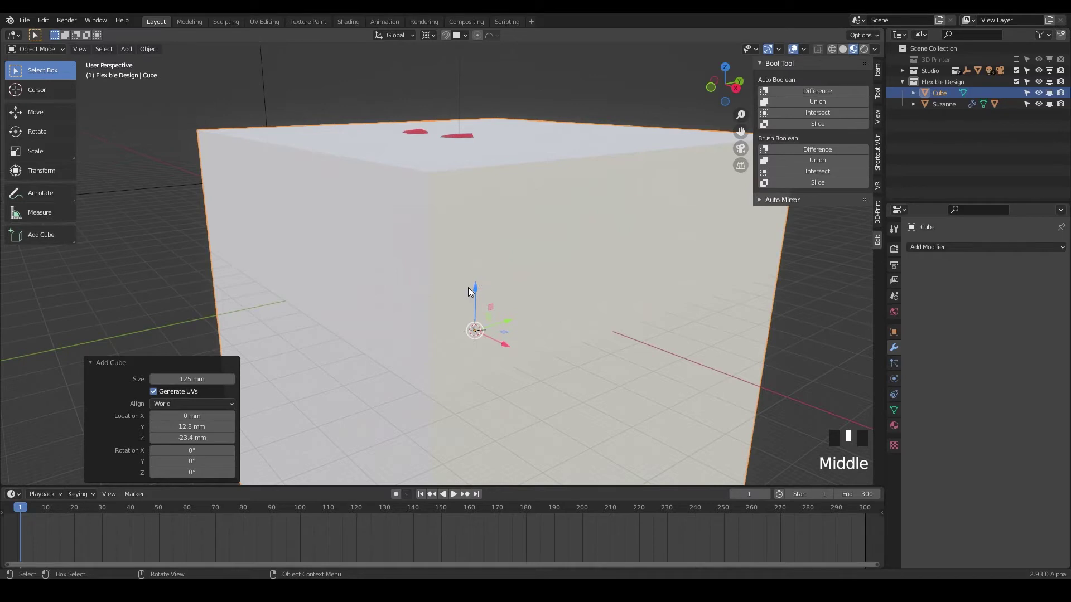
Lower the cube about 51 mm along Z beneath Suzanne and check it from several angles
key("g")
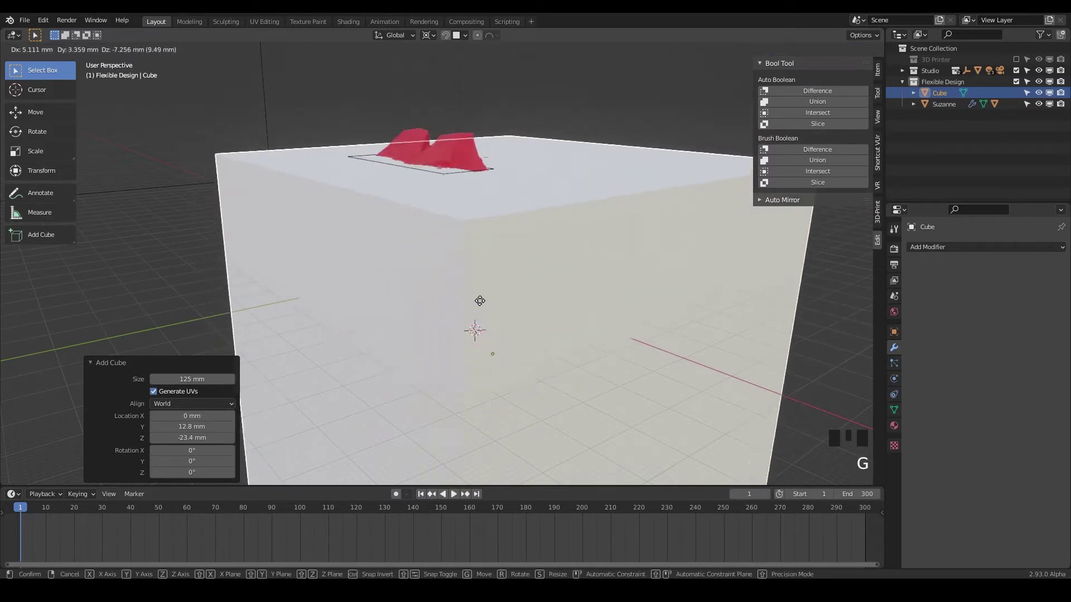
key("z")
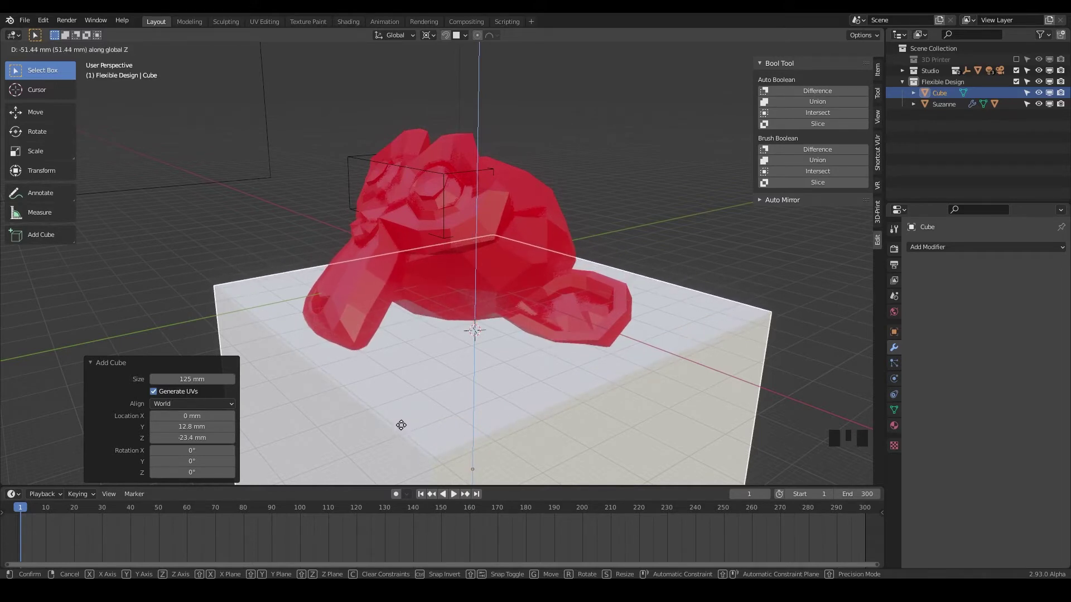
left_click(428, 390)
middle_click_drag(429, 390, 476, 374)
middle_click_drag(442, 342, 582, 270, "shift")
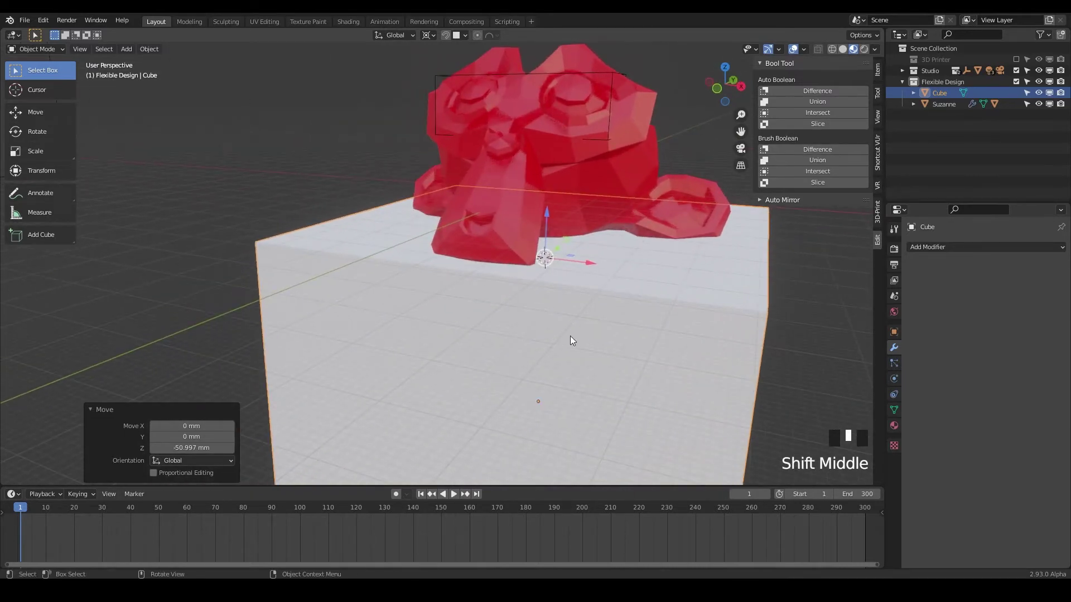
middle_click_drag(566, 342, 495, 273, "shift")
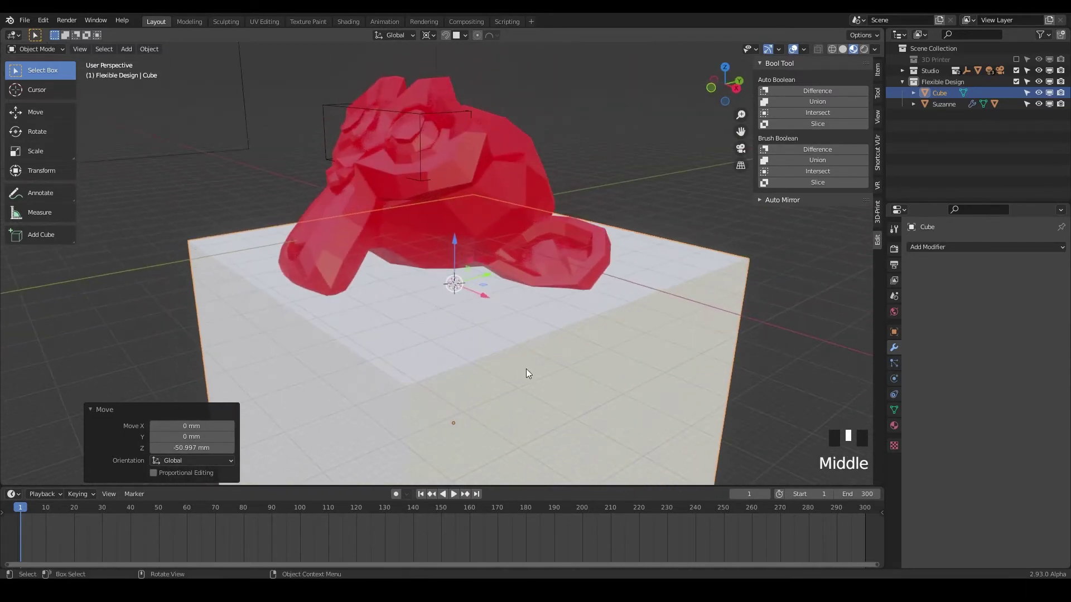
middle_click_drag(531, 357, 444, 317)
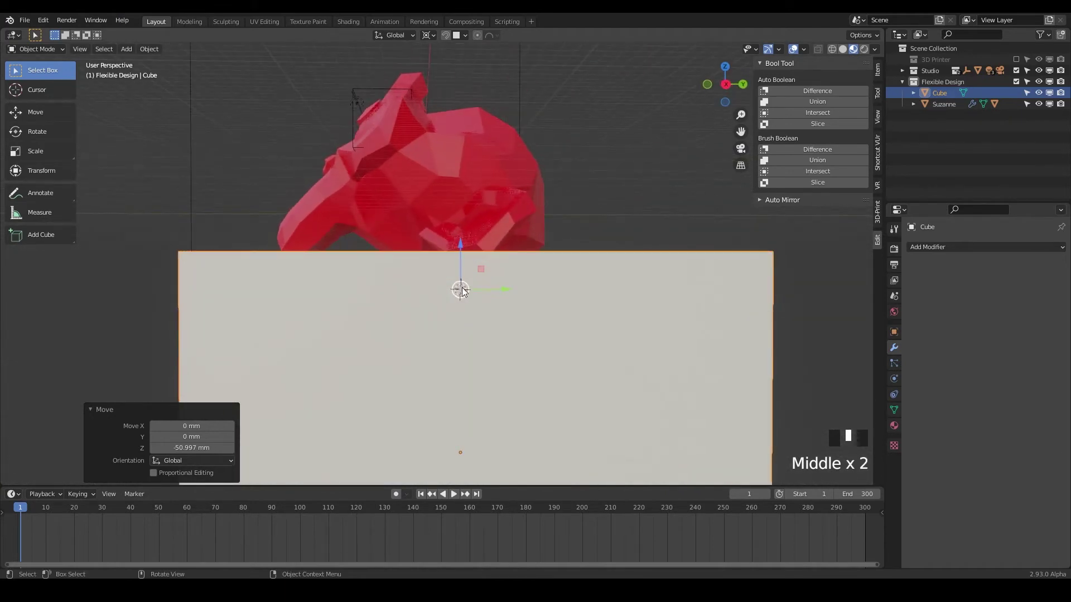
middle_click_drag(451, 218, 508, 246)
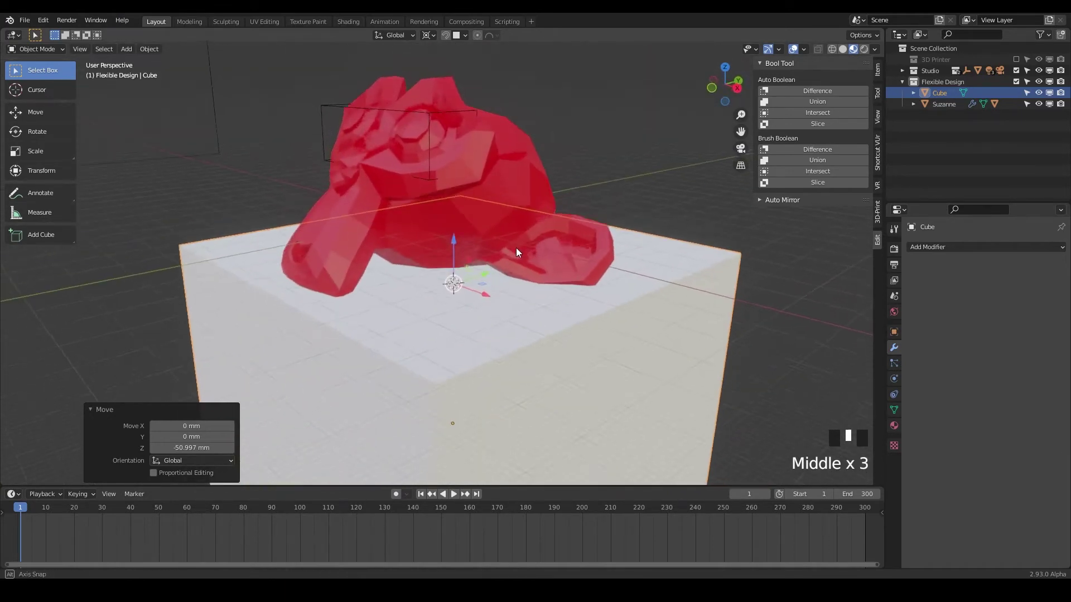
left_click(720, 356)
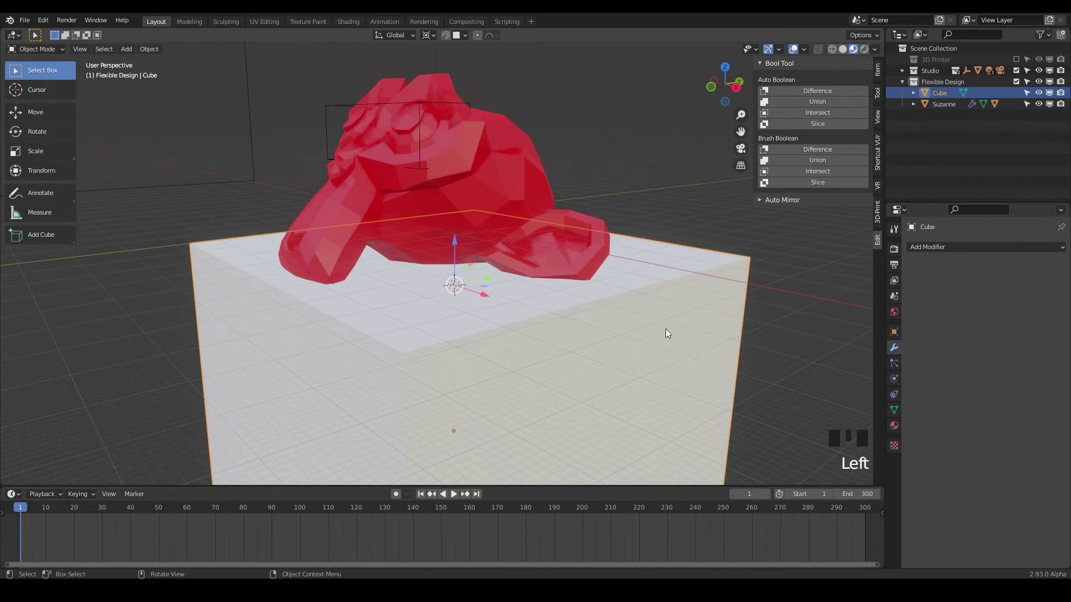
With the cube selected and Suzanne active, apply a Bool Tool brush Difference to cut her bottom
left_click(509, 183, "shift")
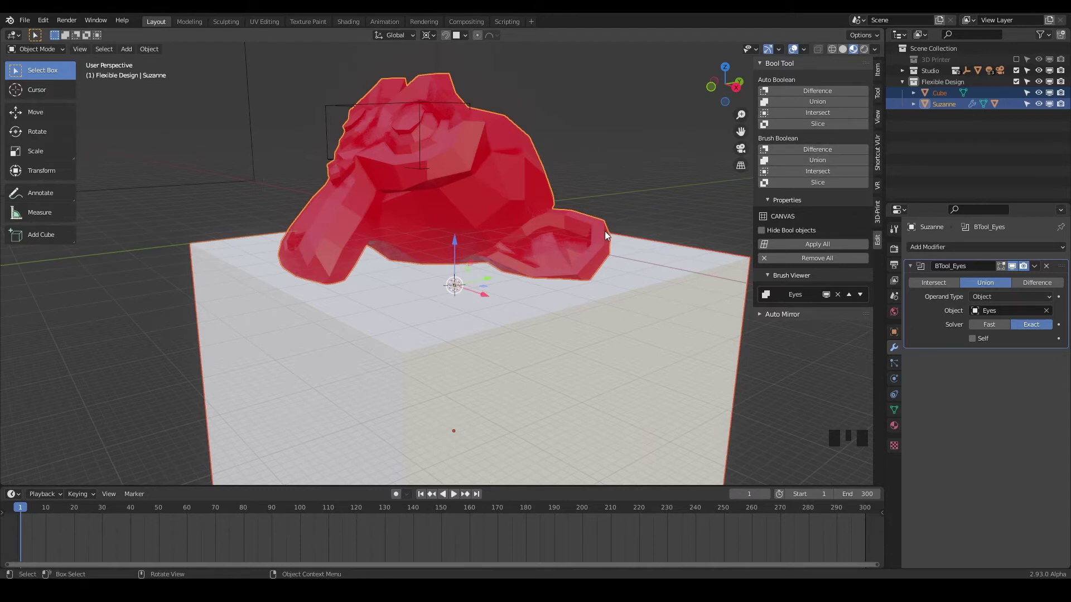
key("ctrl")
key("ctrl+KP_Subtract")
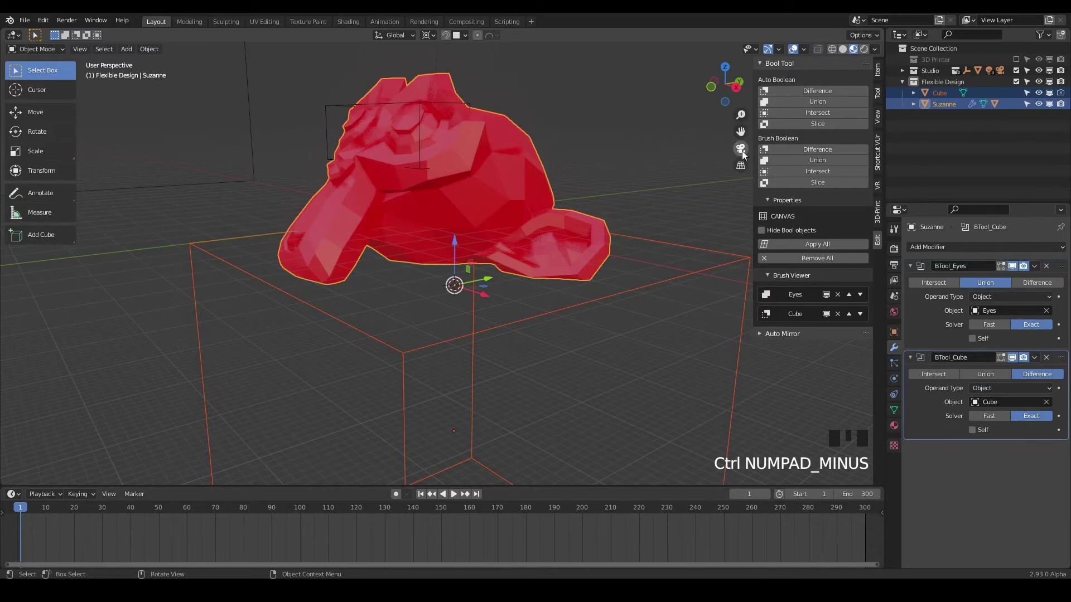
middle_click_drag(574, 210, 617, 215)
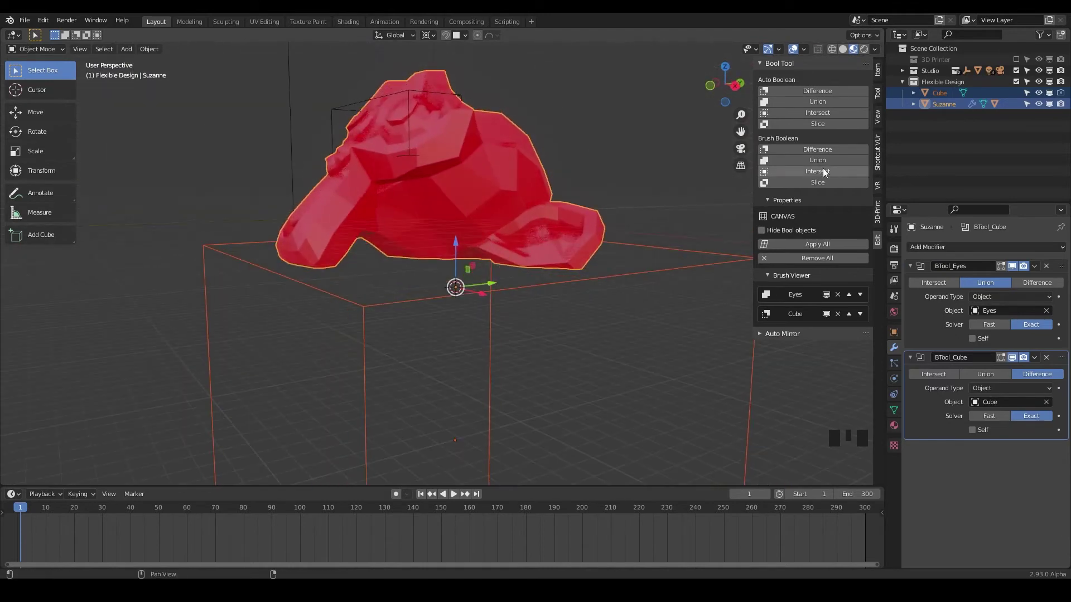
Select the cube alone and raise it about 1.25 mm along Z
left_click(452, 244)
left_click(454, 240)
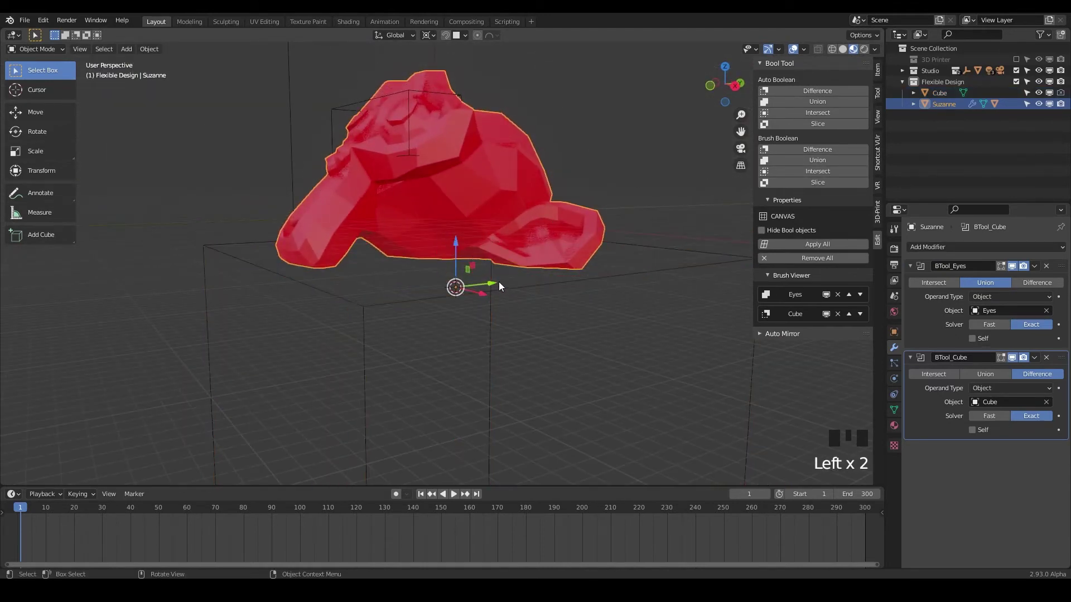
left_click(501, 281)
left_click(520, 289)
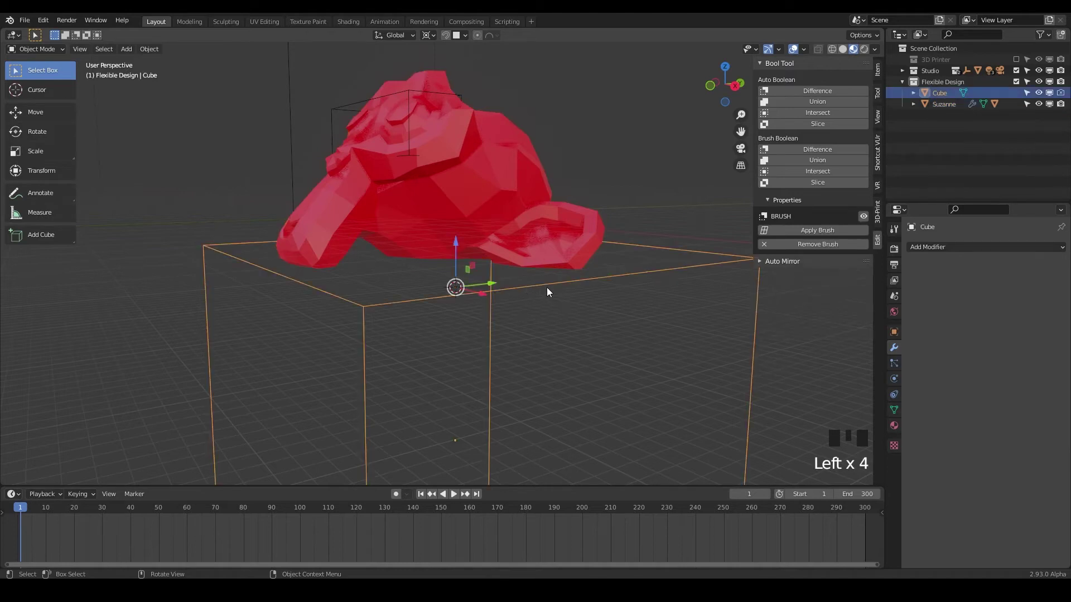
key("g")
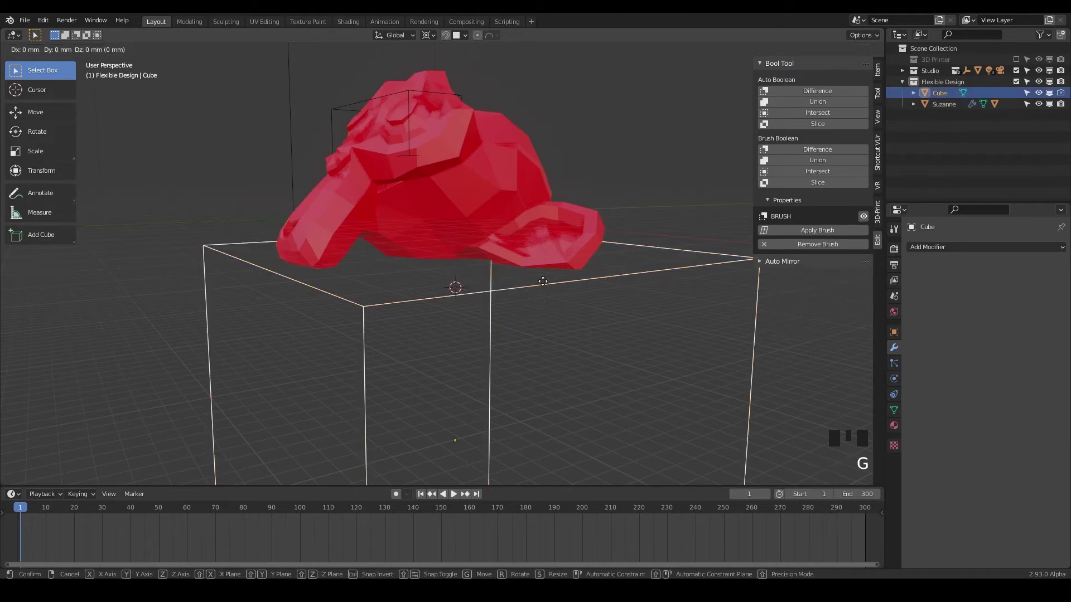
key("z")
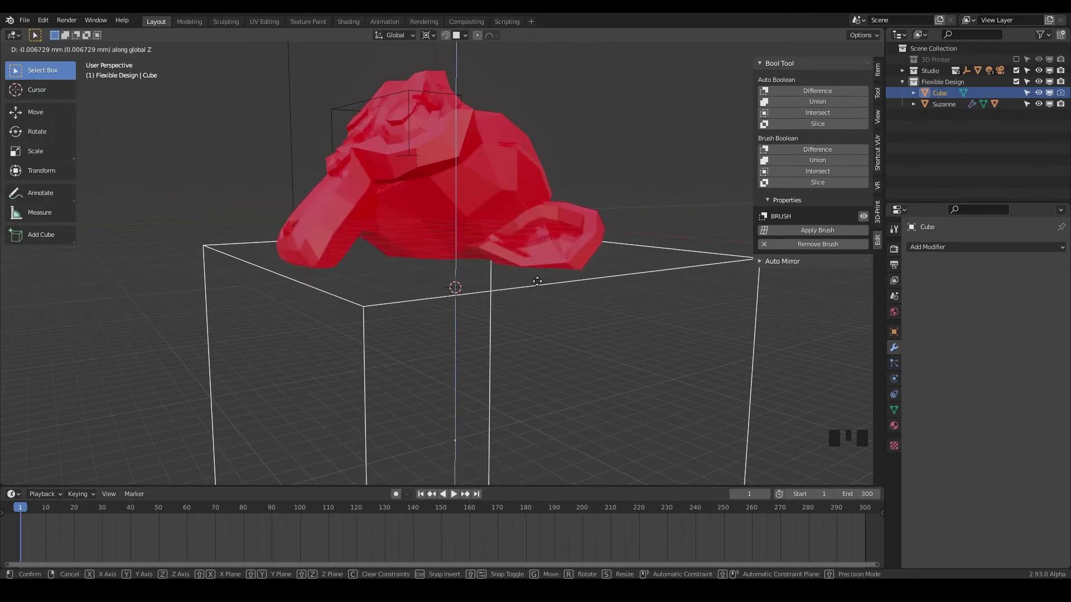
left_click(537, 278)
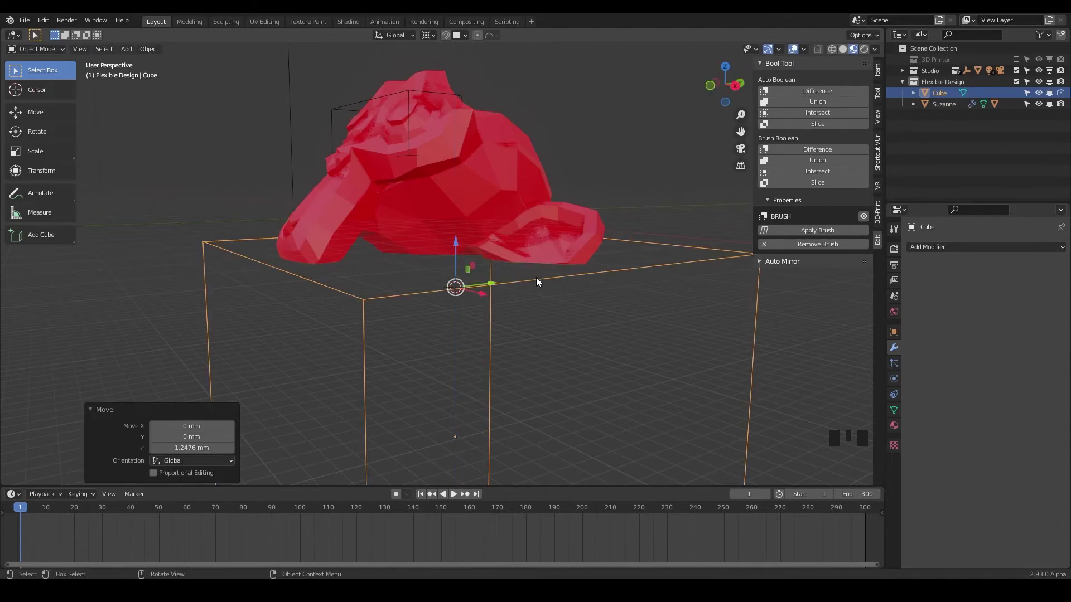
middle_click_drag(536, 277, 496, 236)
scroll(522, 251, "up", 2)
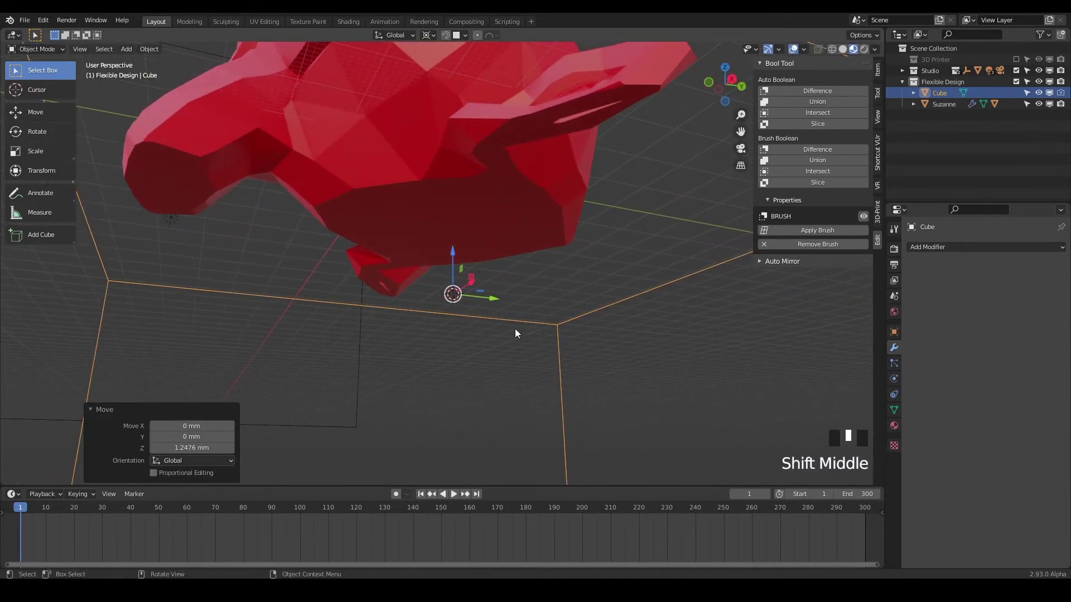
Raise the cube a further 1.358 mm along Z and inspect the flat underside
key("g")
key("z")
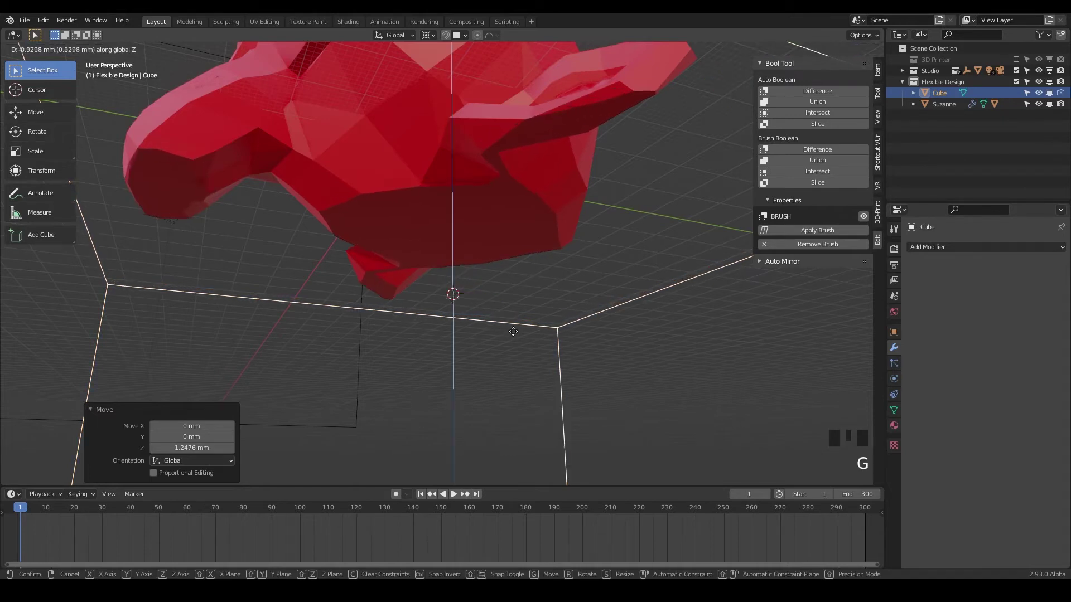
left_click(511, 321)
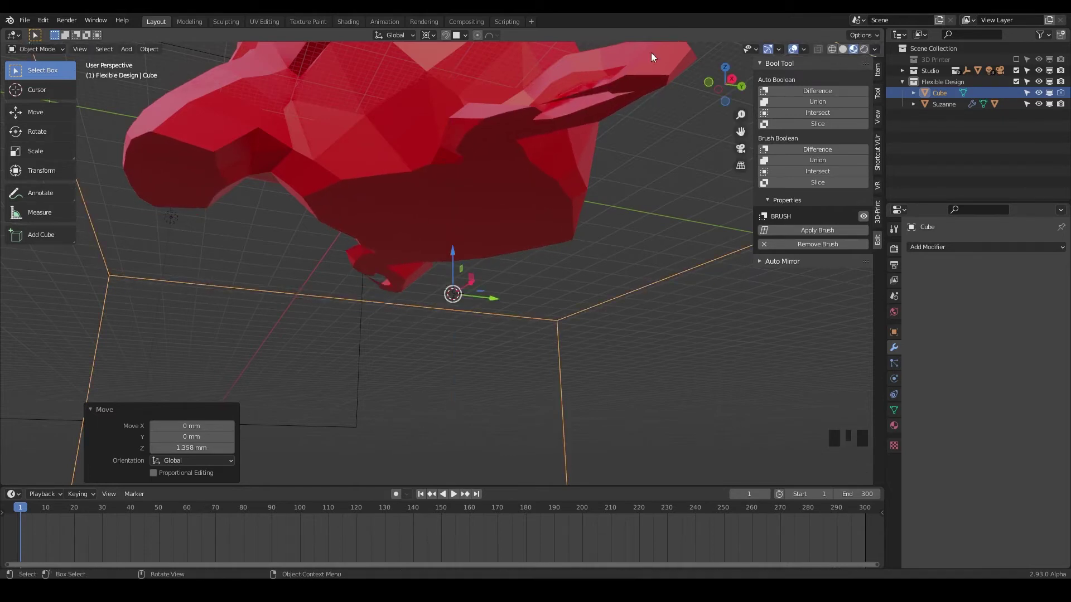
middle_click_drag(556, 101, 517, 276)
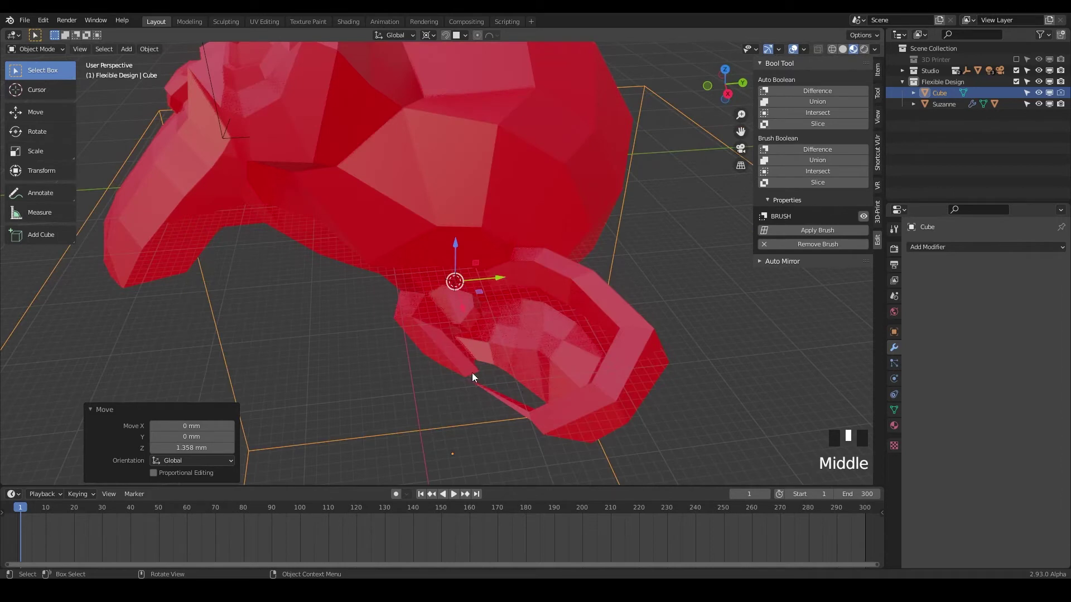
middle_click_drag(471, 376, 469, 308, "shift")
scroll(477, 314, "up", 2)
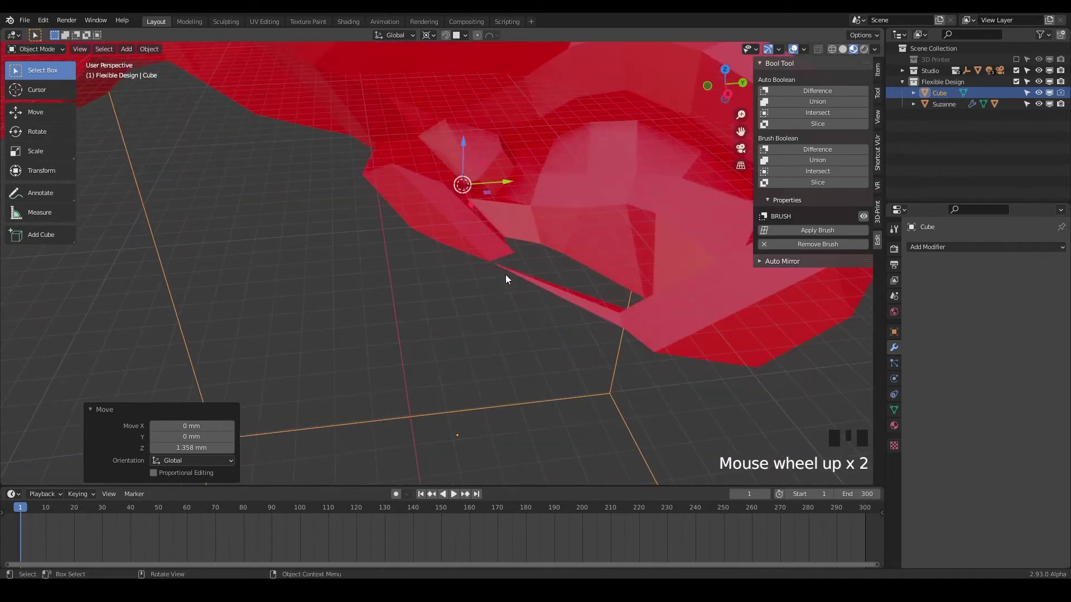
left_click_drag(463, 142, 462, 162)
middle_click_drag(462, 163, 523, 169)
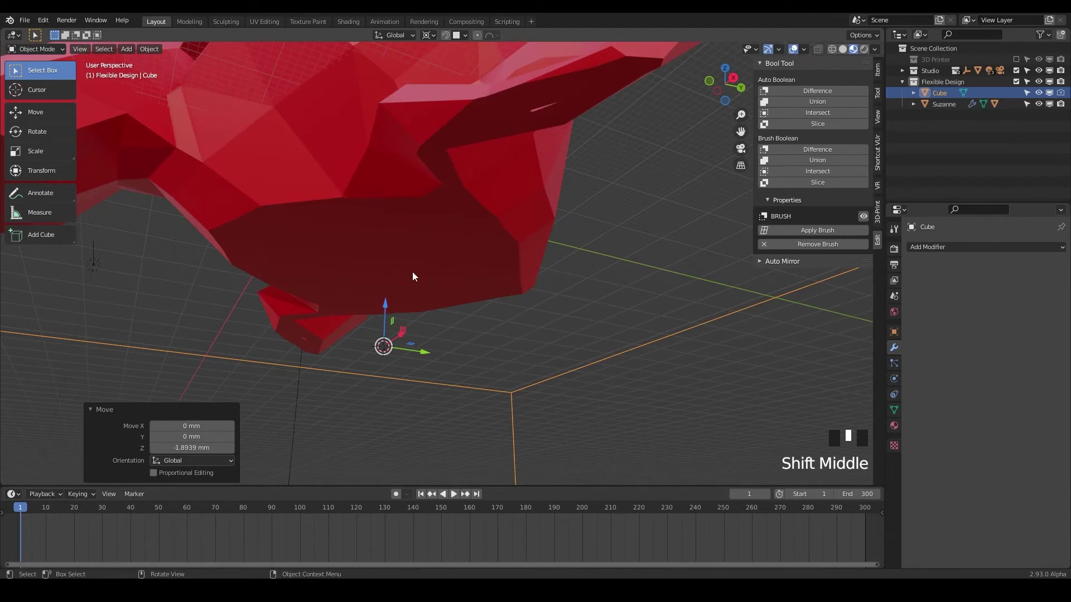
key("g")
key("z")
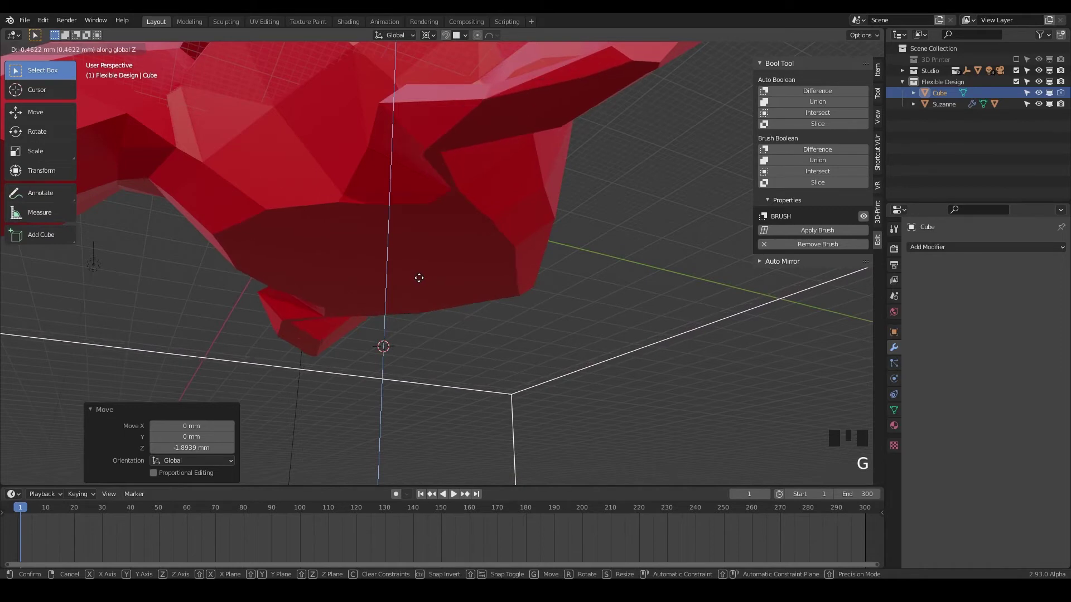
left_click(420, 277)
scroll(423, 277, "down", 1)
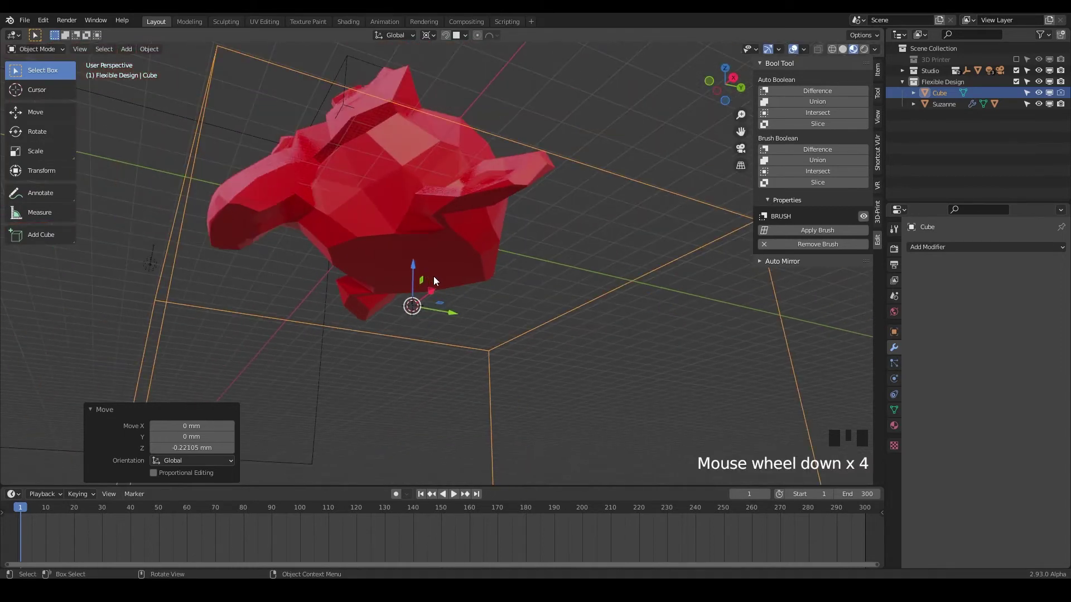
middle_click_drag(433, 276, 266, 225)
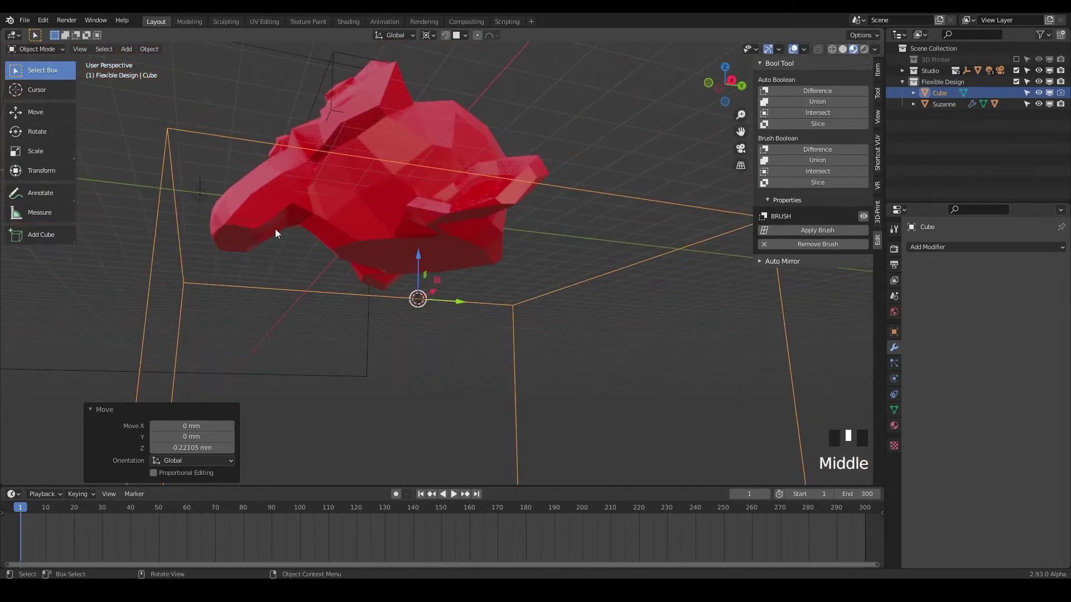
middle_click_drag(457, 256, 493, 288)
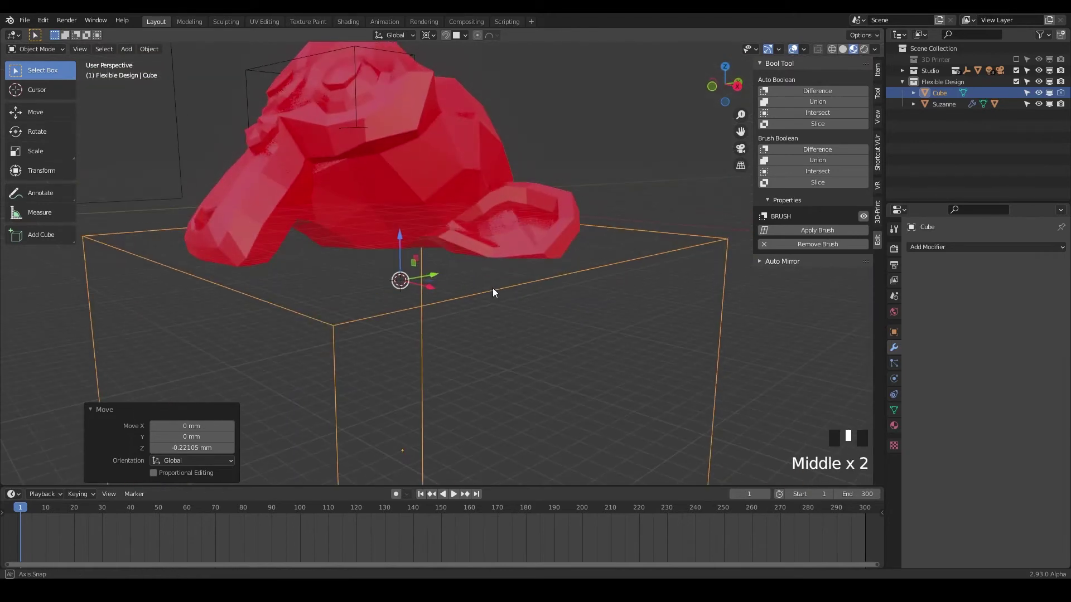
middle_click_drag(473, 325, 407, 276)
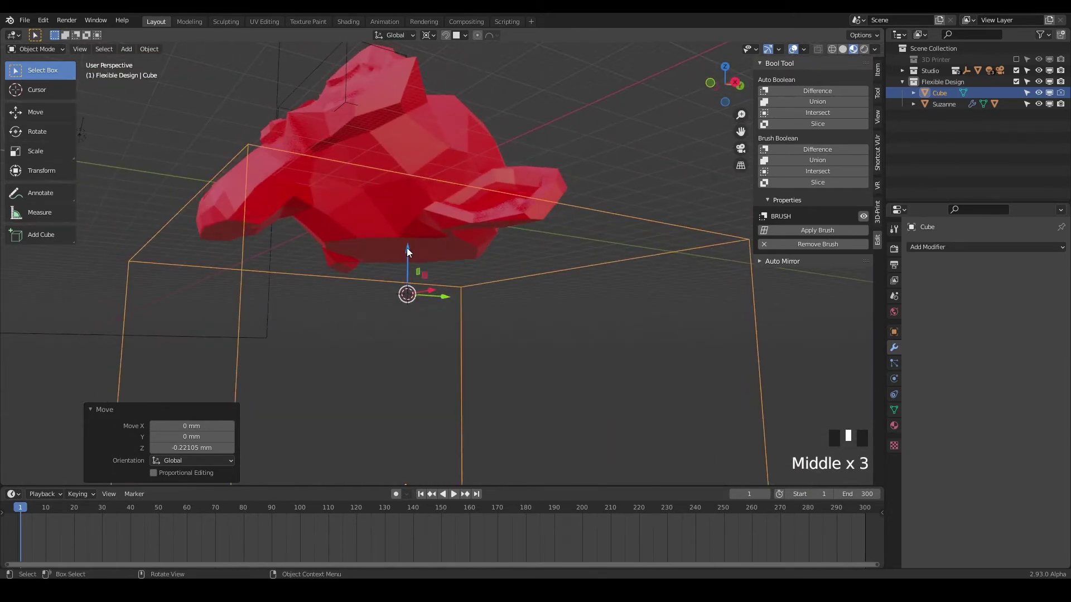
left_click_drag(407, 247, 414, 254)
key("ctrl+z")
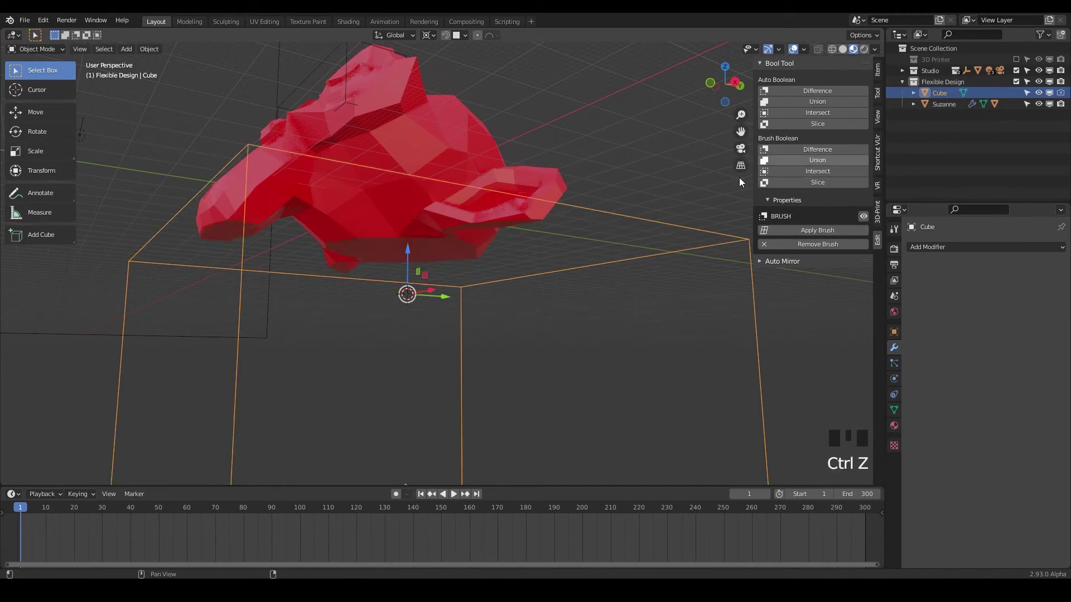
middle_click_drag(557, 185, 580, 246)
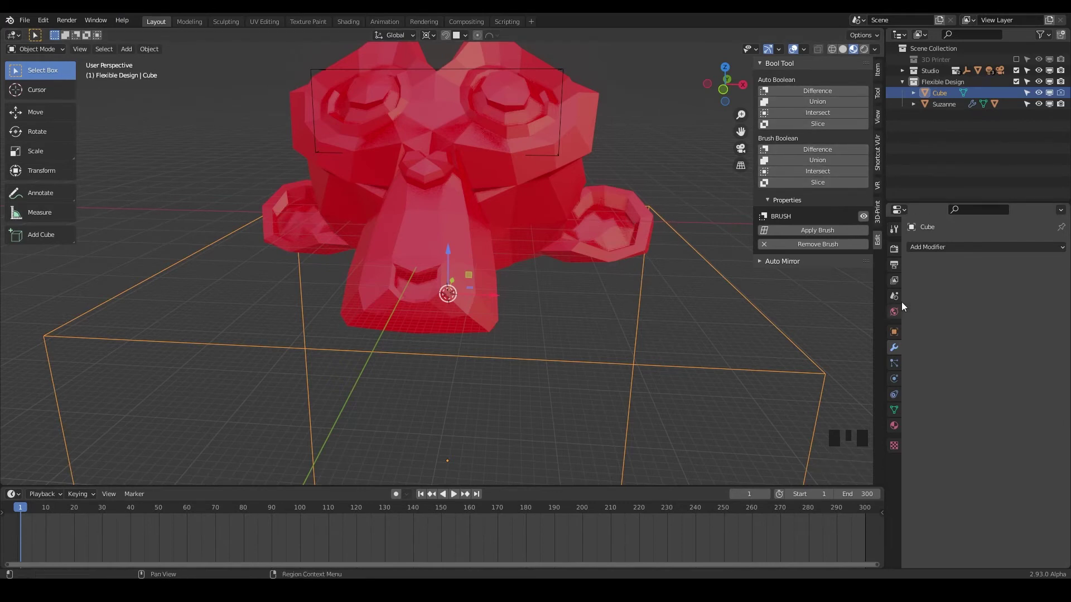
Try Union on Suzanne's BTool_Cube boolean, then switch it back to Difference
left_click(531, 195)
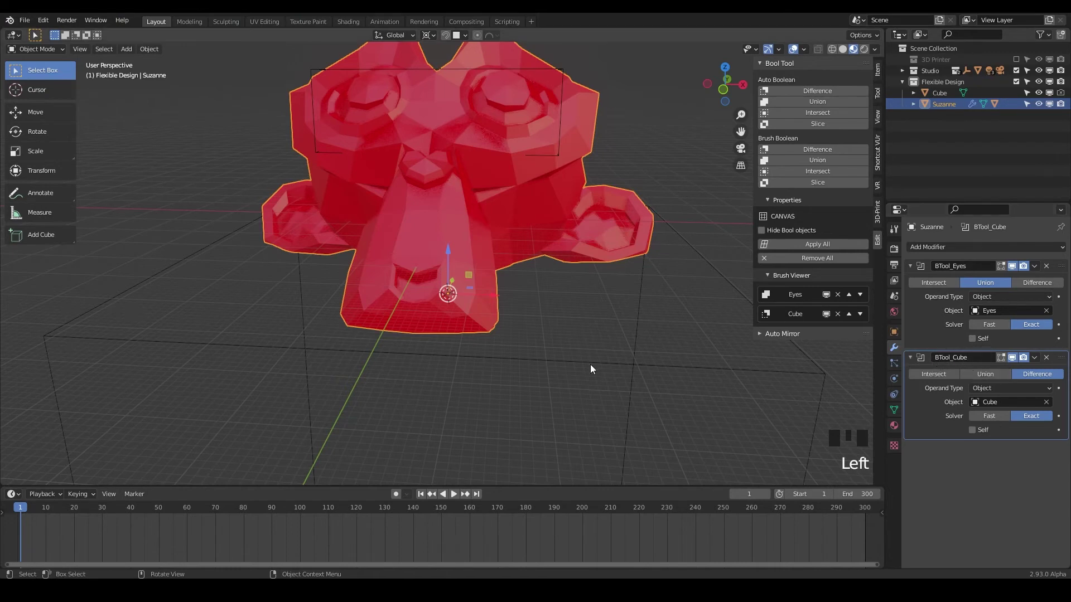
left_click(983, 375)
middle_click_drag(608, 357, 567, 351)
left_click(1038, 375)
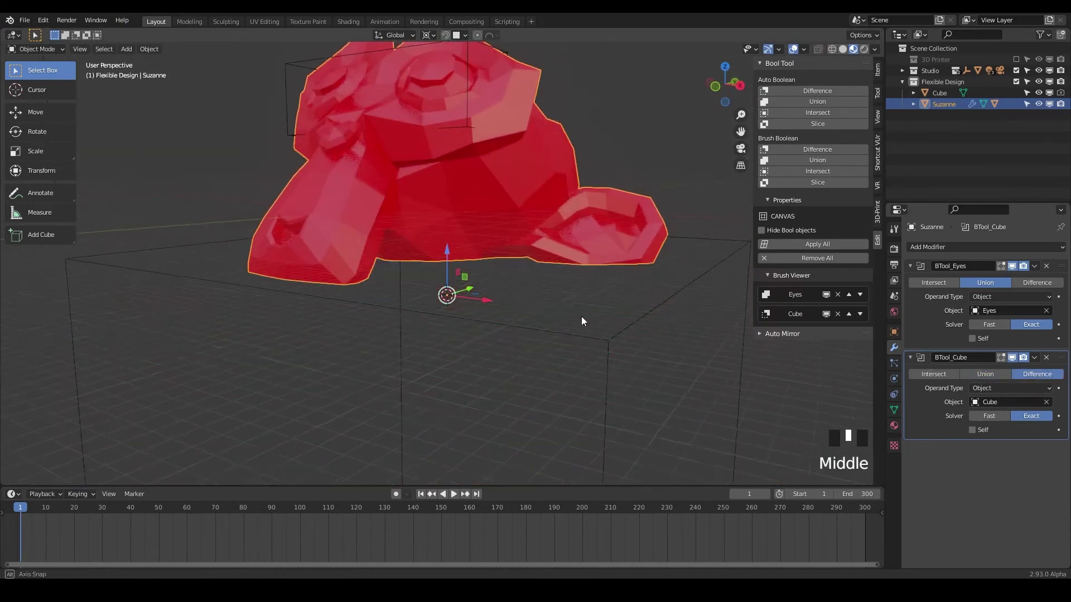
middle_click_drag(574, 310, 594, 273)
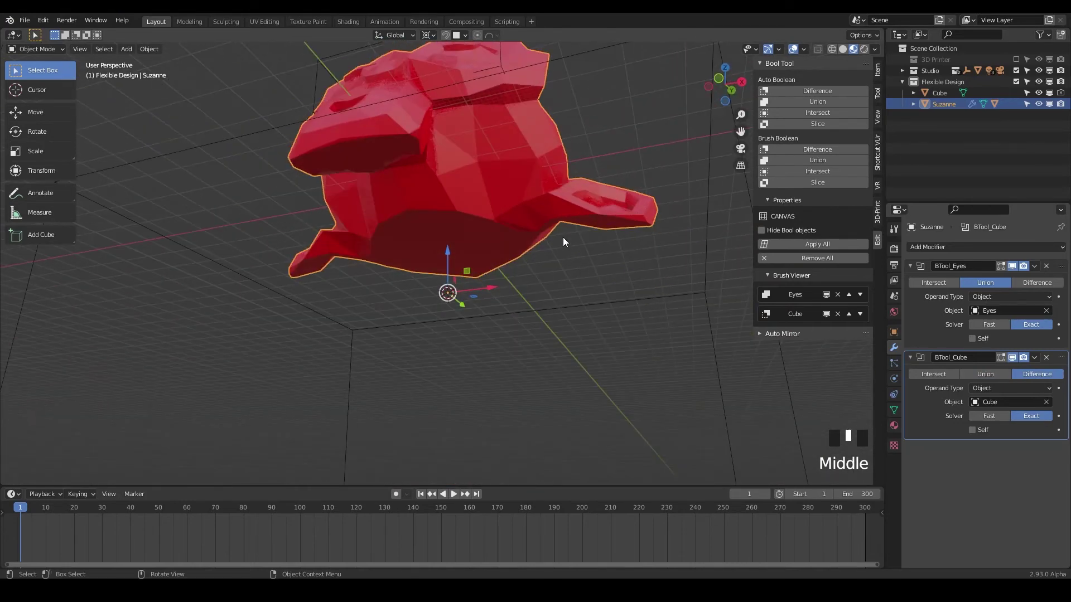
middle_click_drag(562, 238, 509, 205)
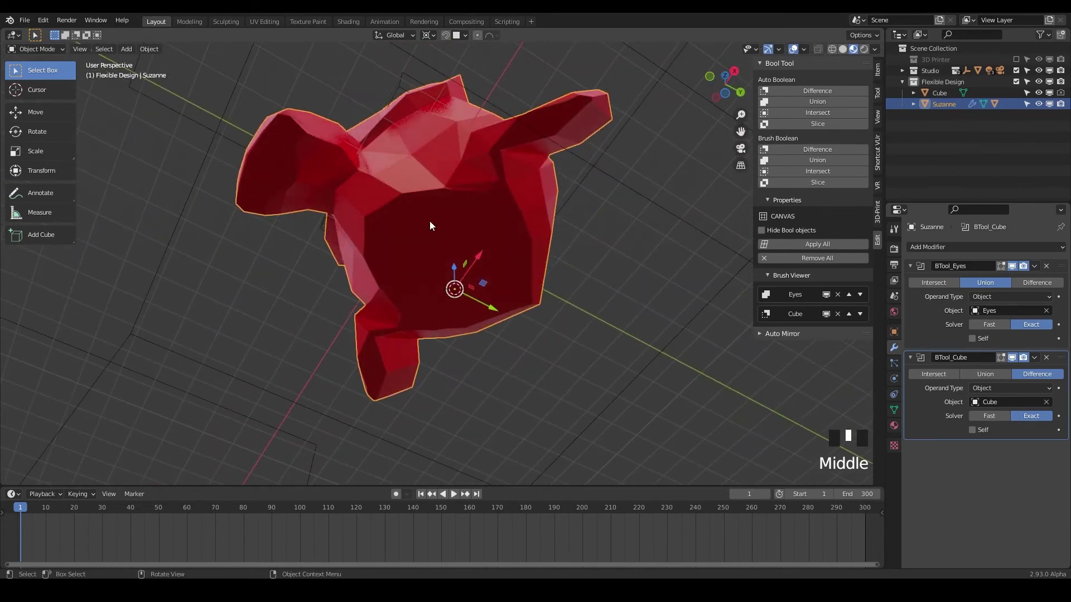
middle_click_drag(430, 223, 472, 302)
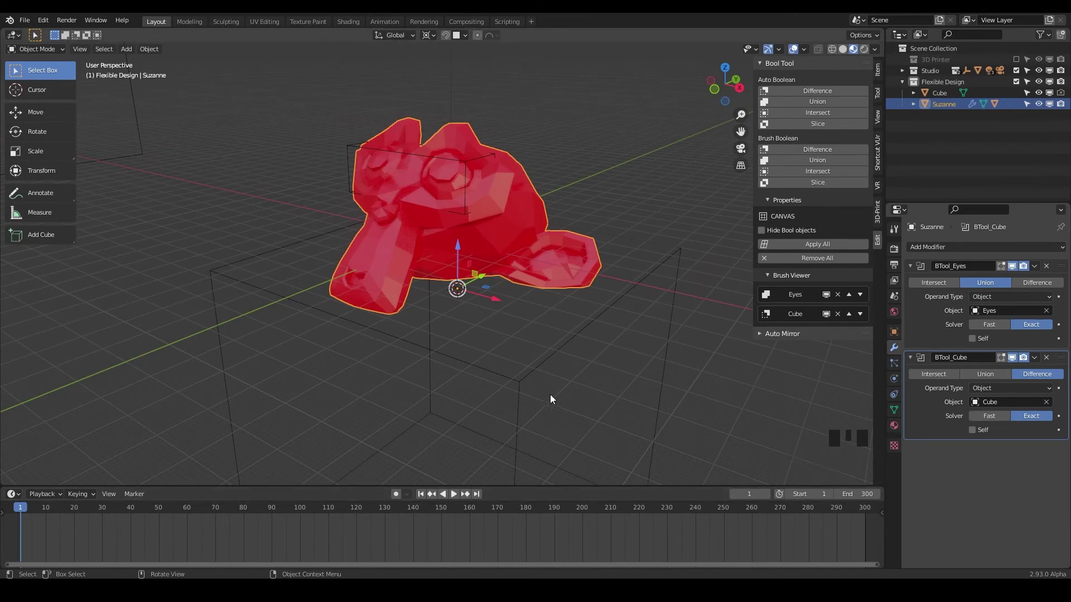
middle_click_drag(554, 396, 526, 305)
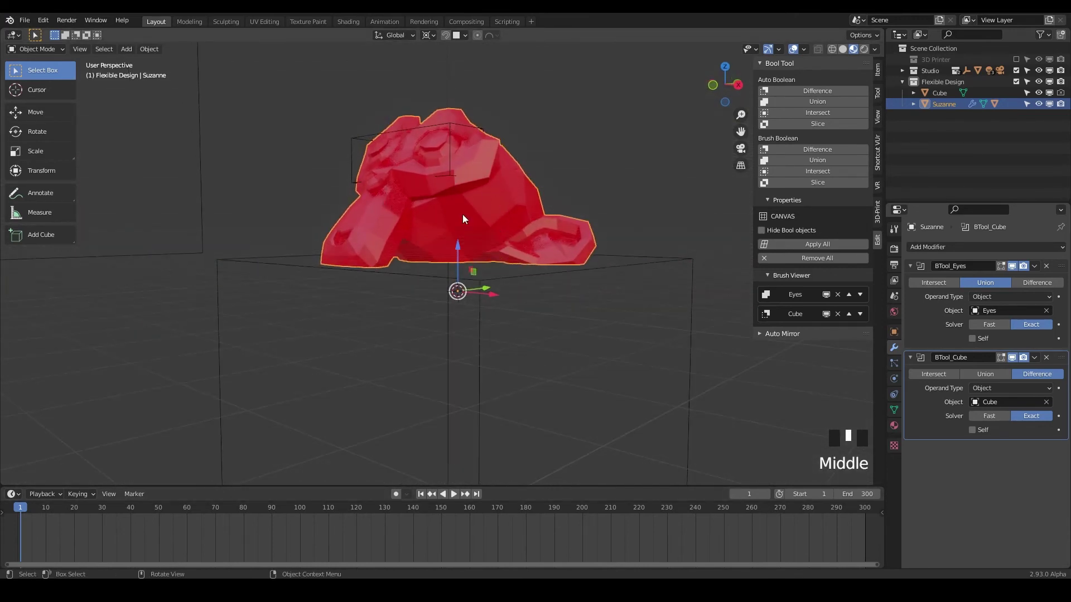
left_click(477, 217)
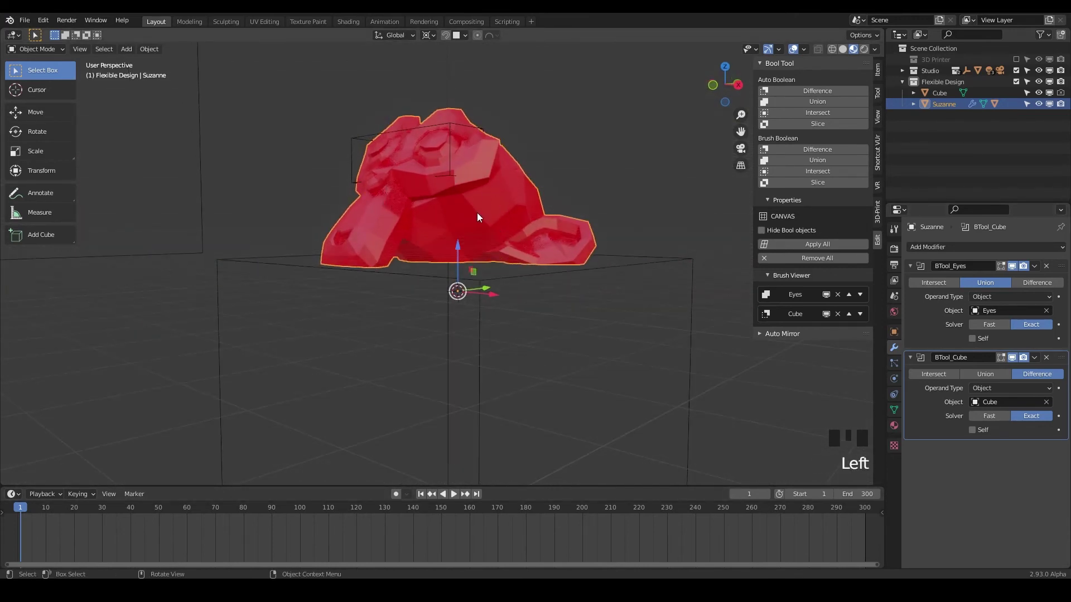
key("g")
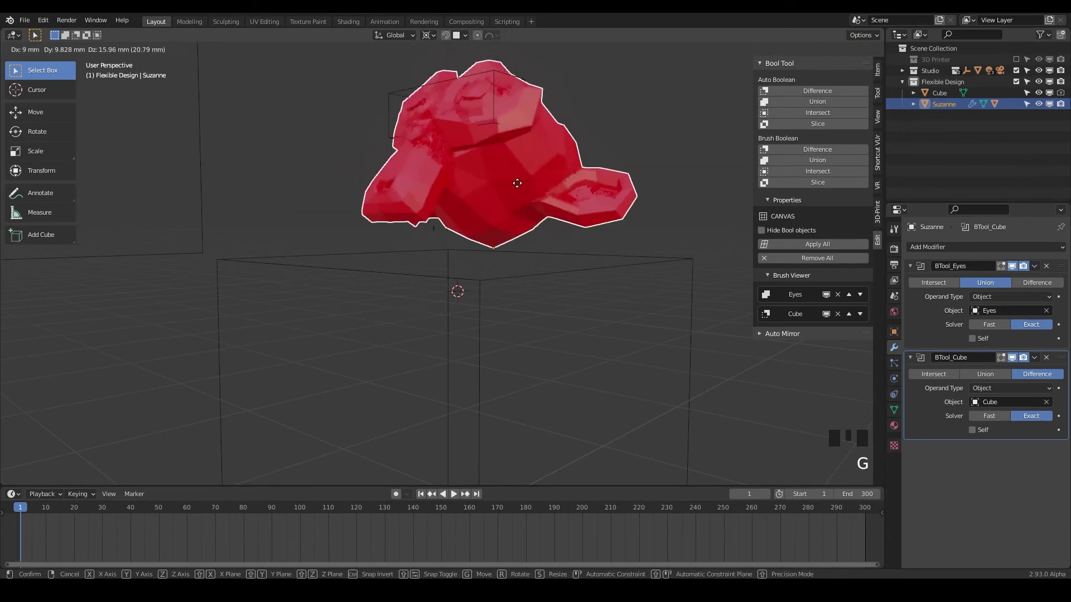
right_click(501, 220)
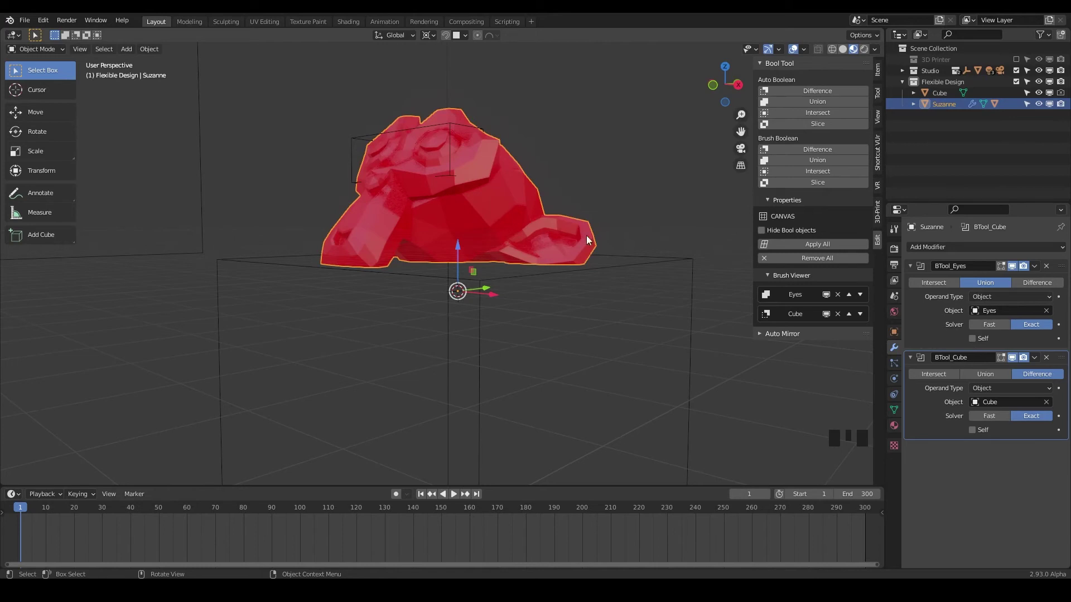
middle_click_drag(599, 274, 619, 246)
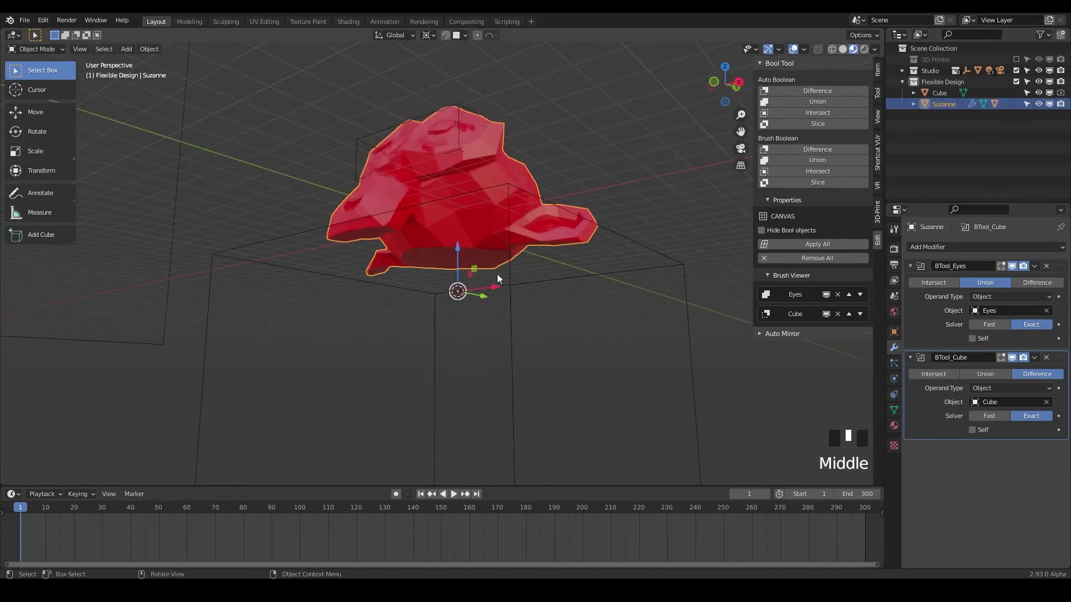
middle_click_drag(507, 280, 585, 246, "shift")
mouse_move(941, 93)
left_mouse_down()
mouse_move(945, 101)
mouse_move(931, 95)
left_mouse_up()
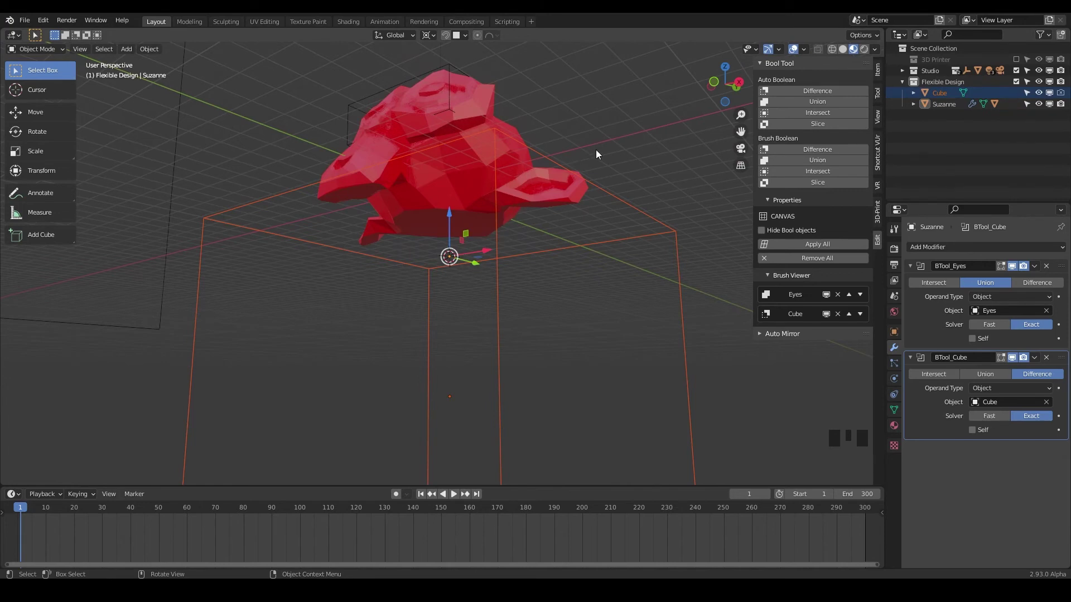
Select the Cube, then Suzanne, and parent the Cube to Suzanne with Ctrl+P Object
left_click(614, 179)
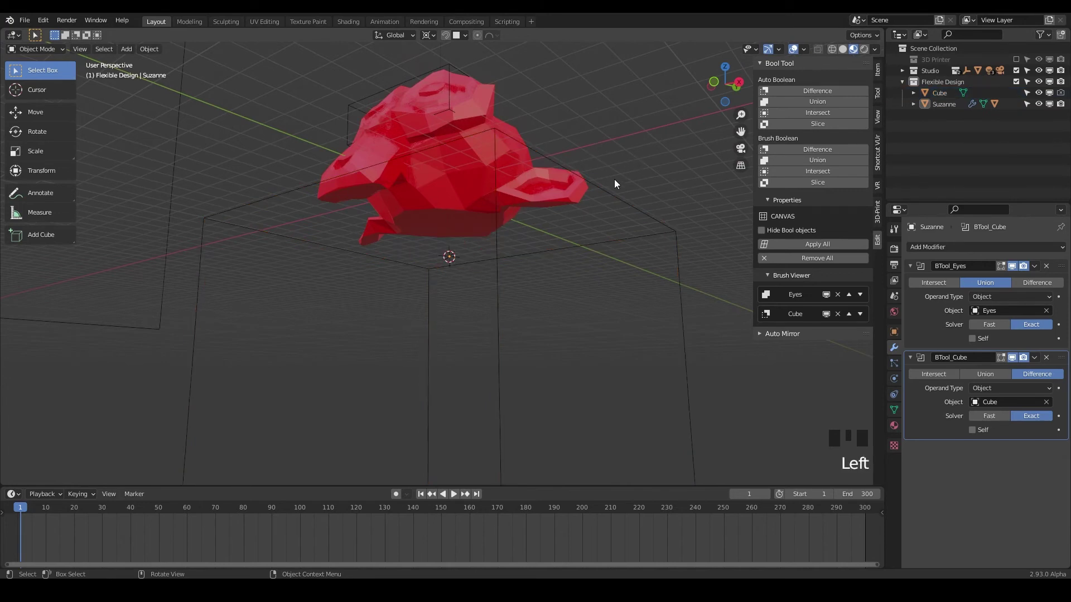
left_click(497, 296)
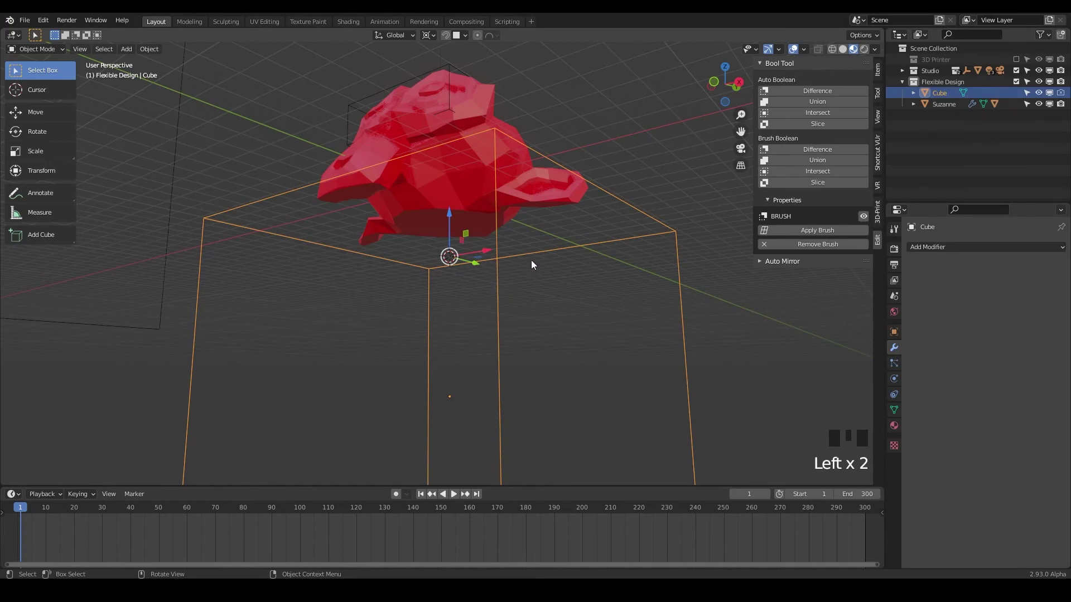
middle_click_drag(532, 258, 531, 174, "shift")
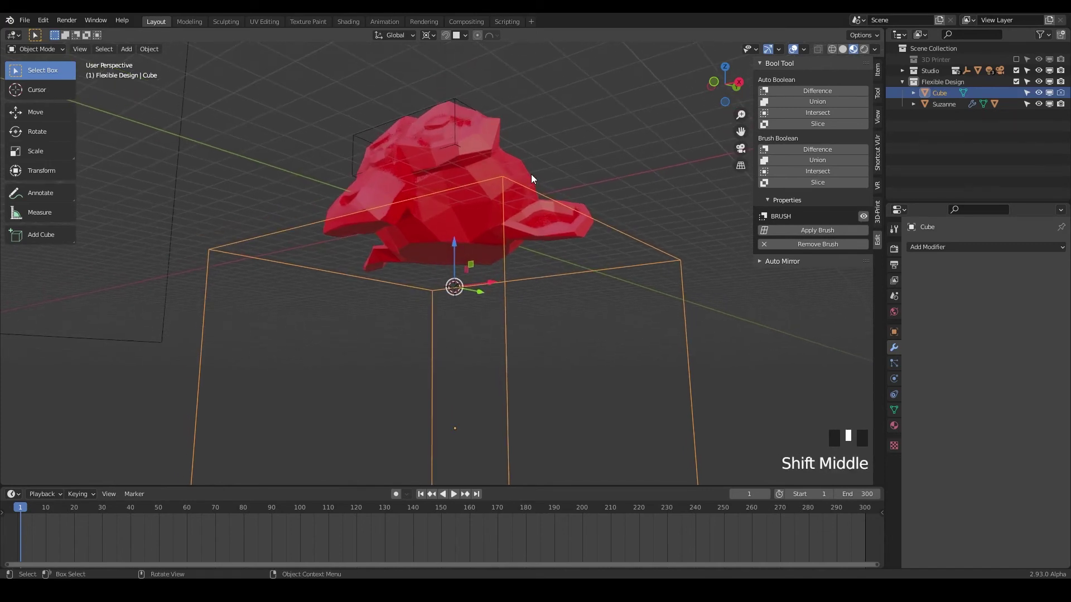
left_click(504, 166, "shift")
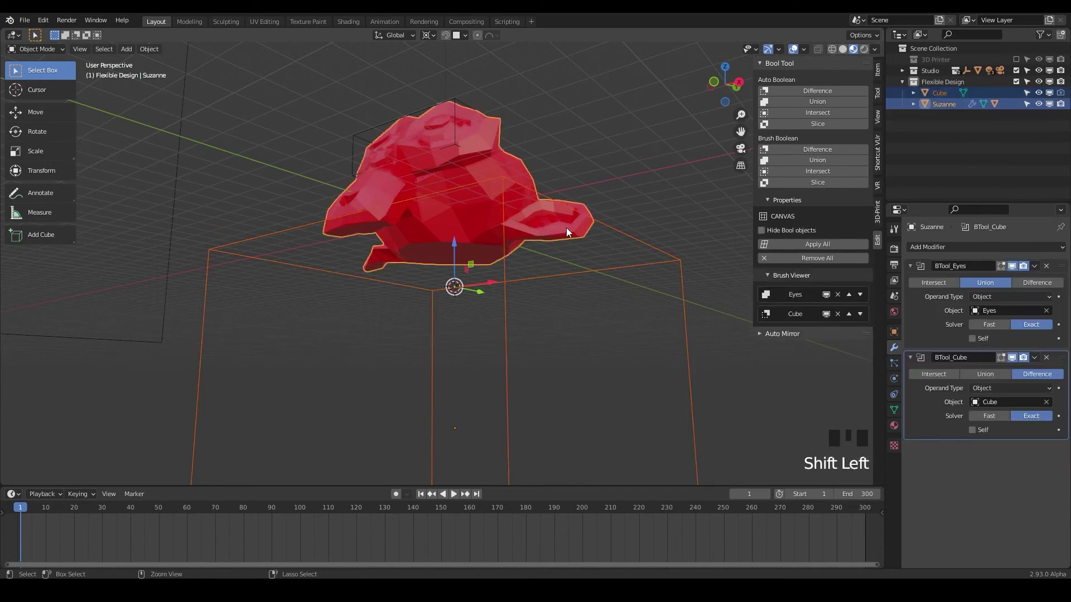
key("ctrl+p")
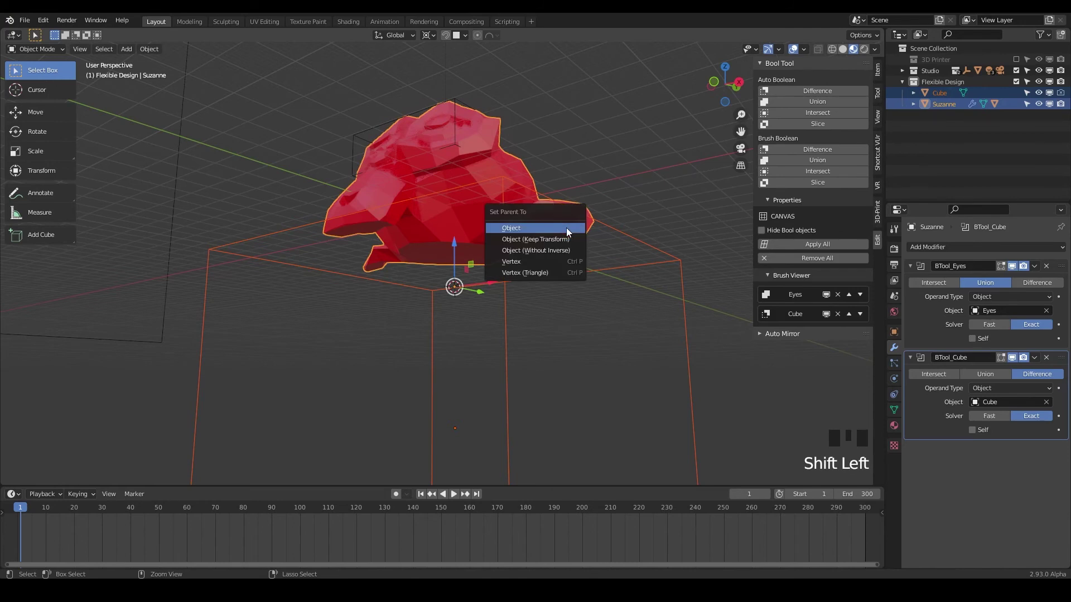
left_click(512, 228)
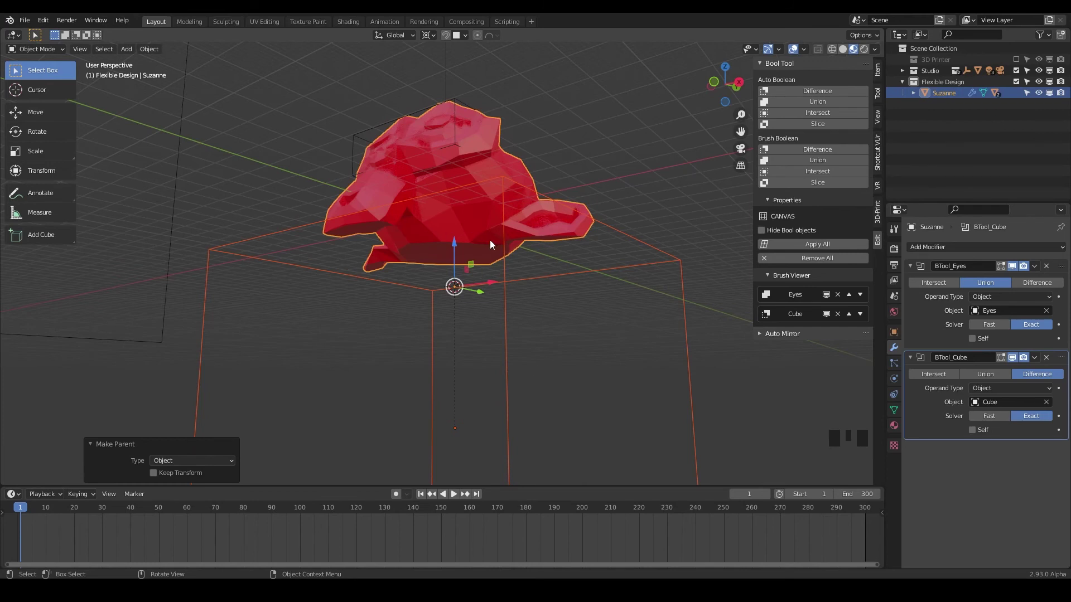
middle_click_drag(502, 249, 505, 188)
left_click(534, 183)
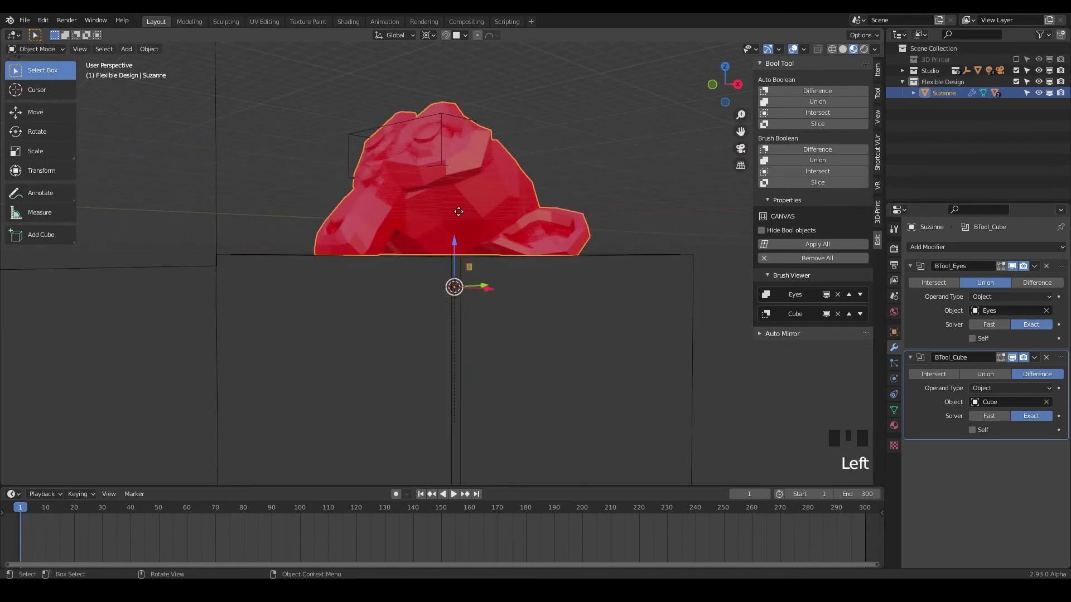
key("g")
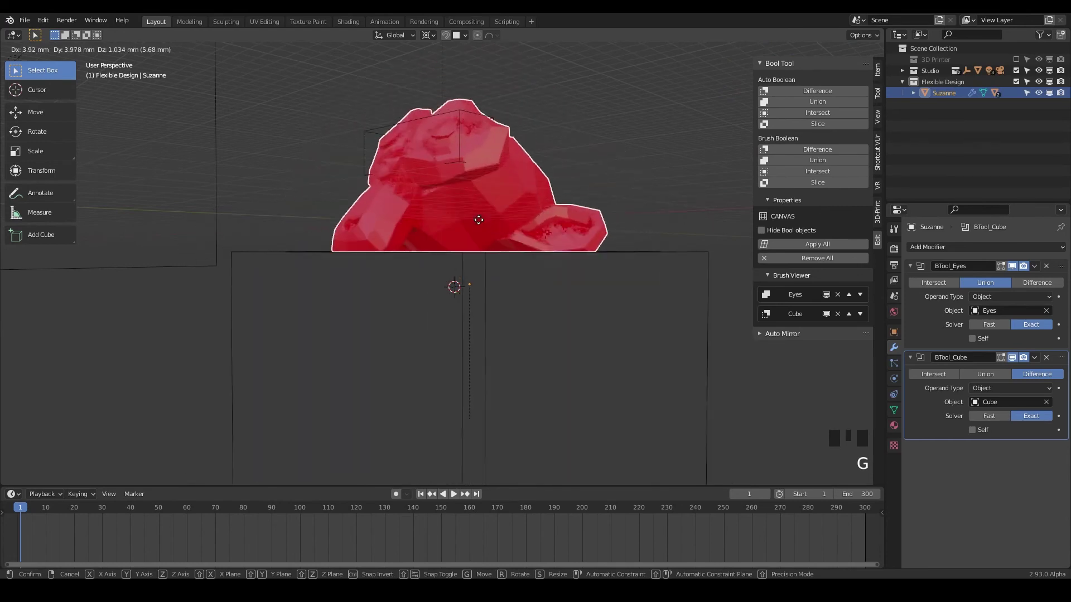
right_click(476, 220)
left_click(914, 93)
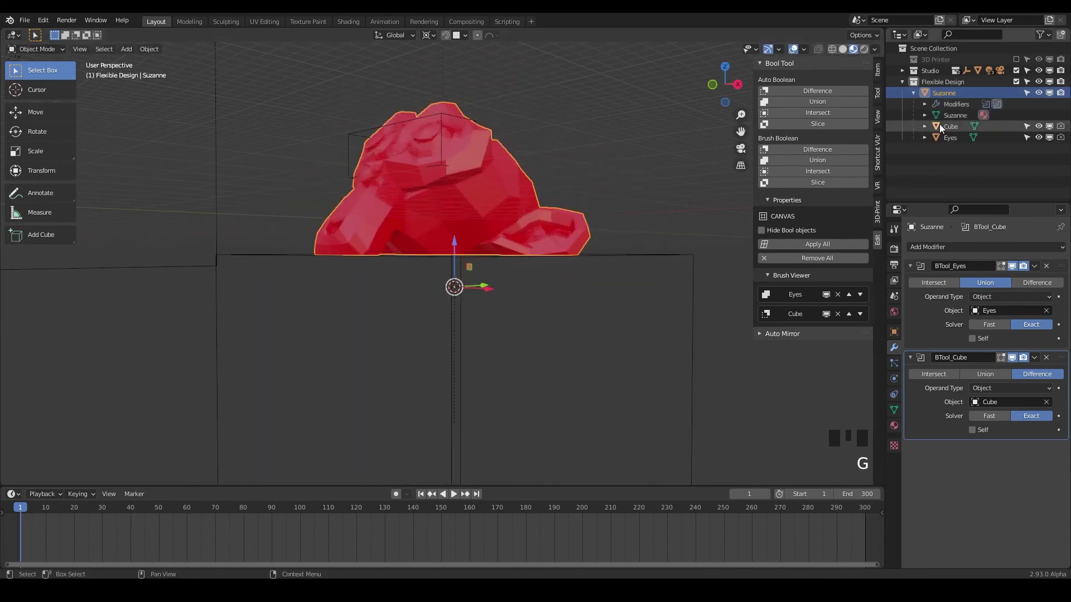
left_click(913, 92)
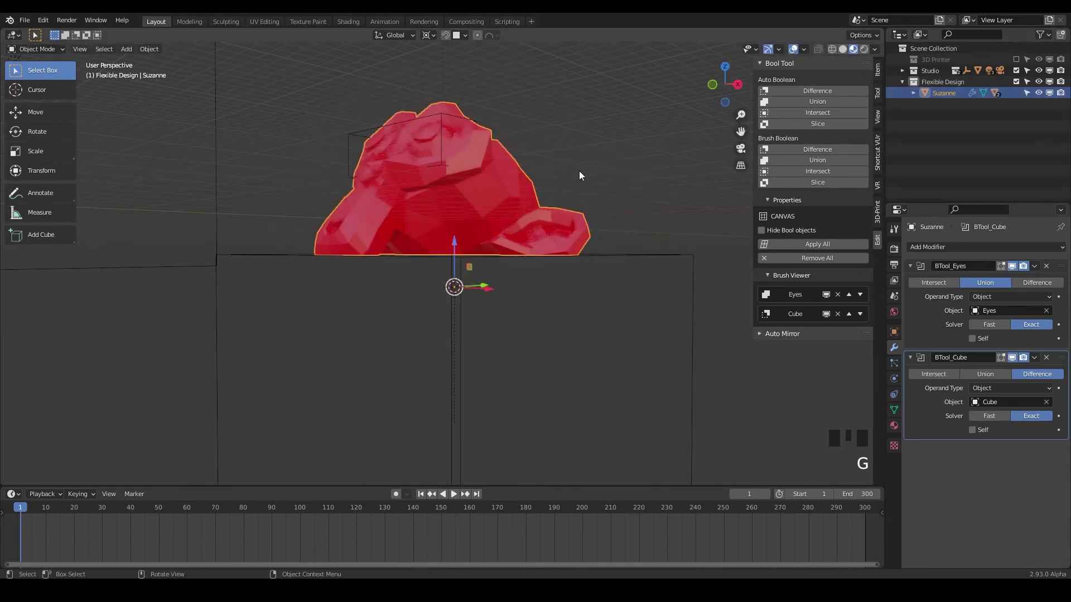
middle_click_drag(579, 170, 692, 188)
scroll(571, 246, "down", 2)
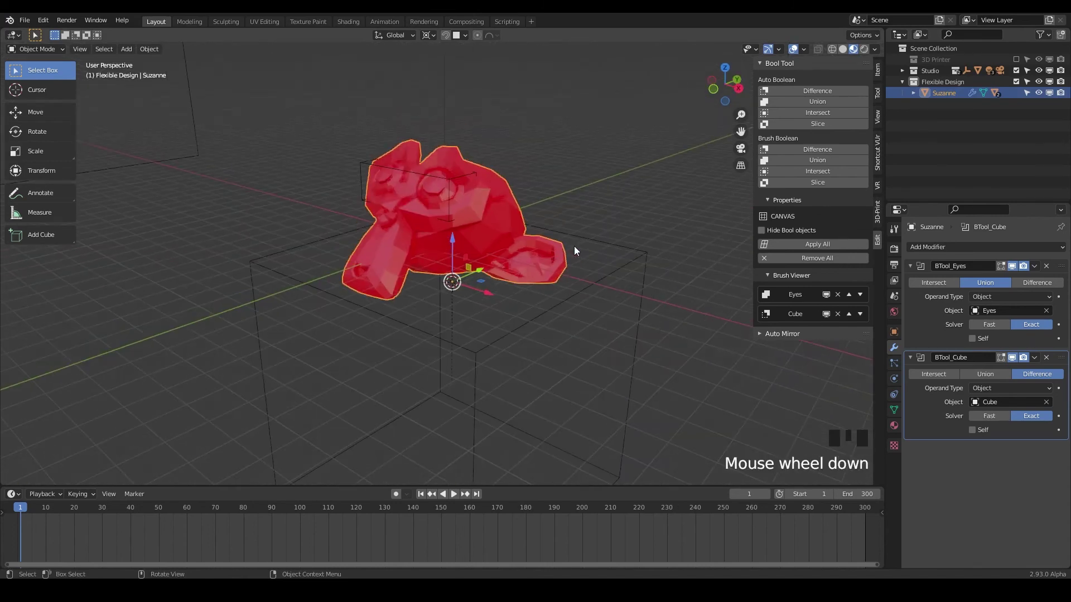
mouse_move(571, 245)
middle_mouse_down()
mouse_move(520, 259)
mouse_move(560, 262)
middle_mouse_up()
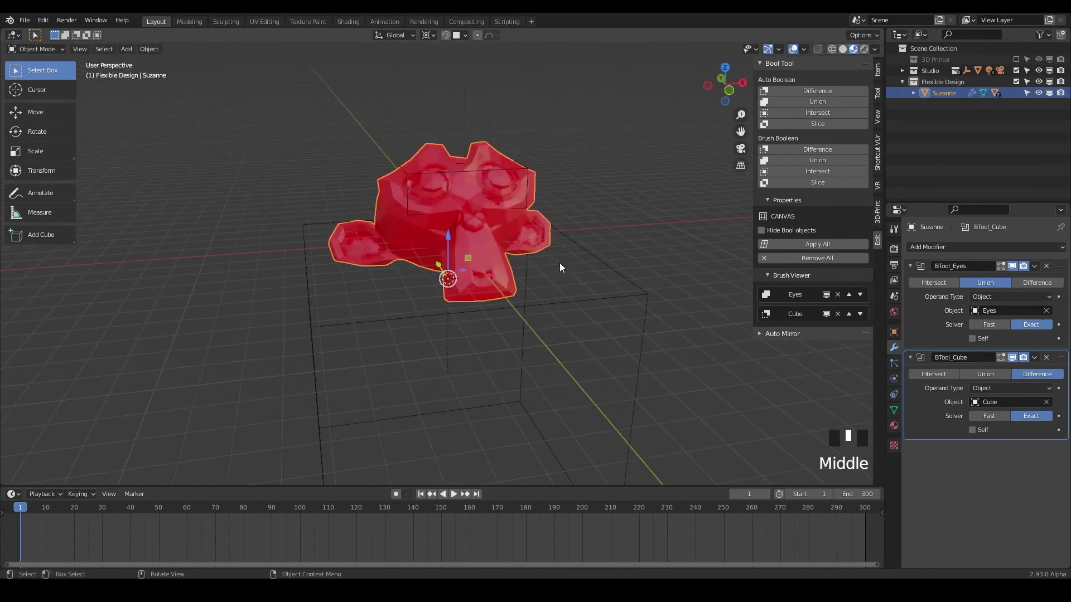
left_click(501, 176)
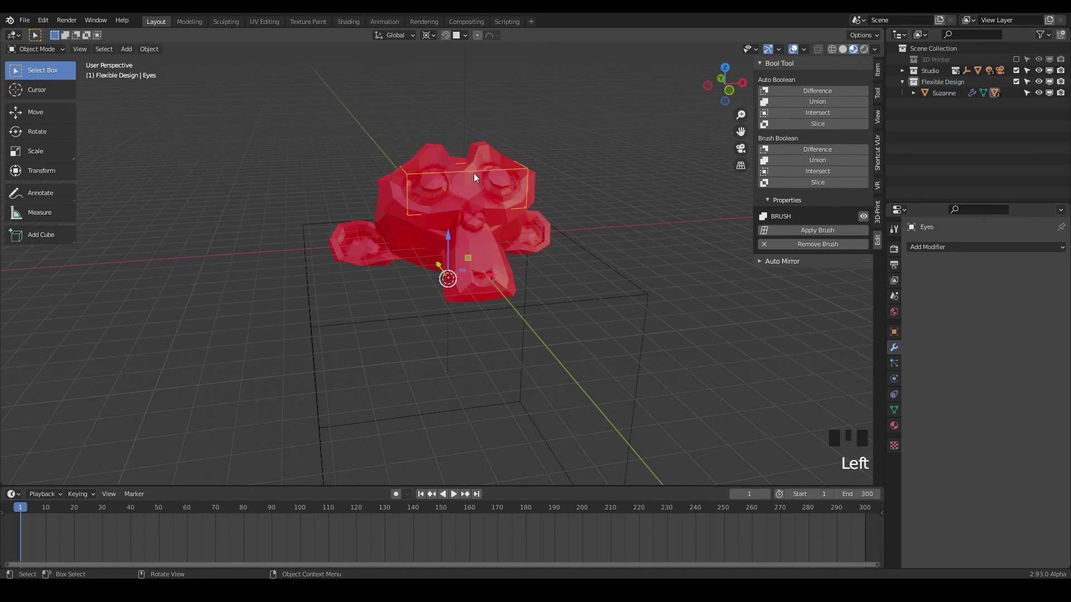
left_click(574, 303)
middle_click_drag(587, 302, 486, 236)
left_click(483, 232)
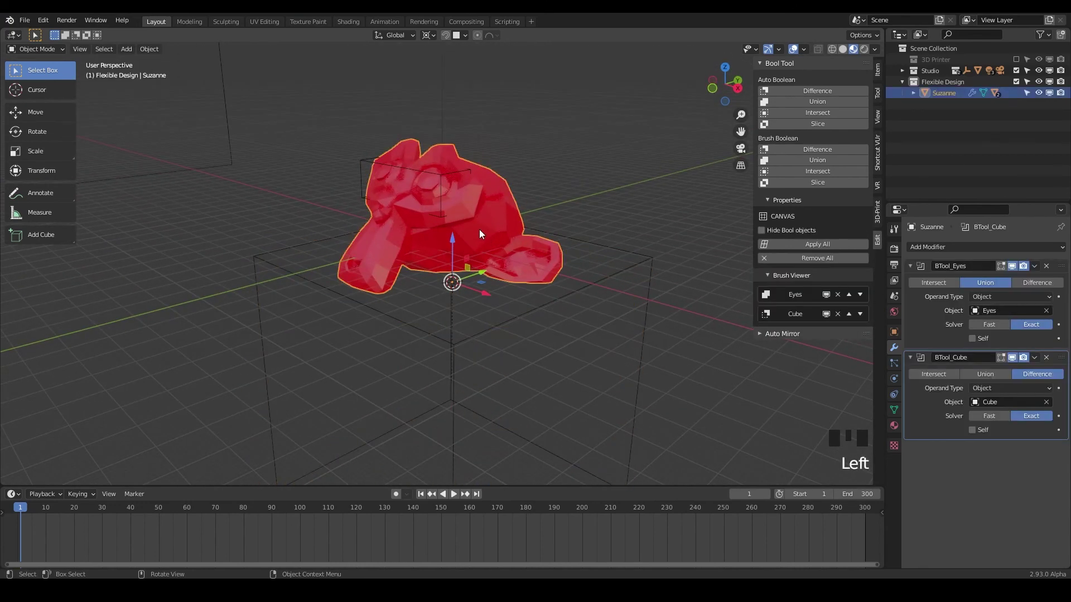
key("g")
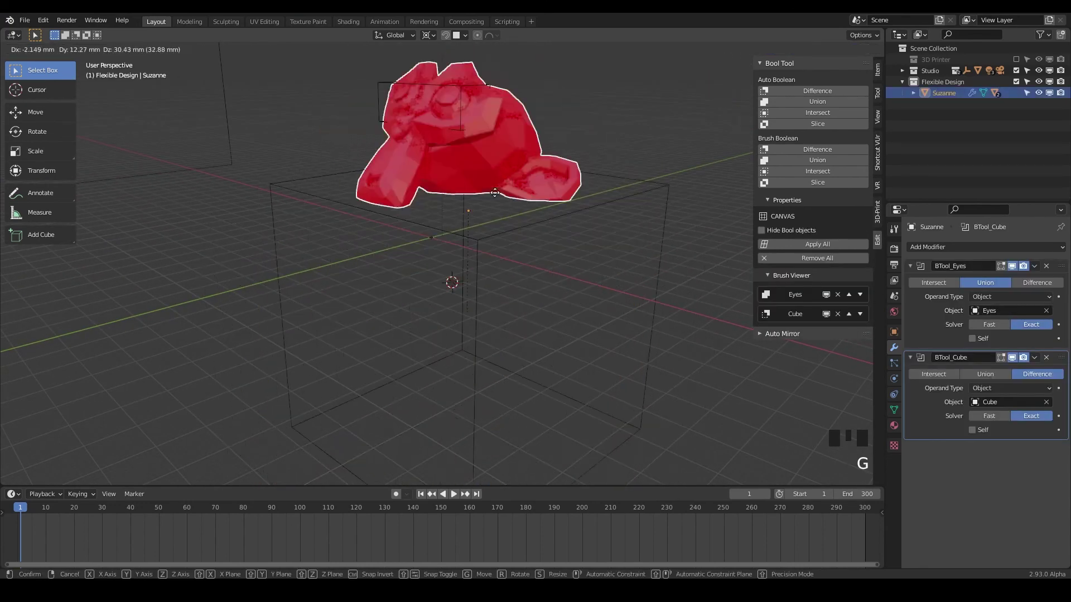
key("Escape")
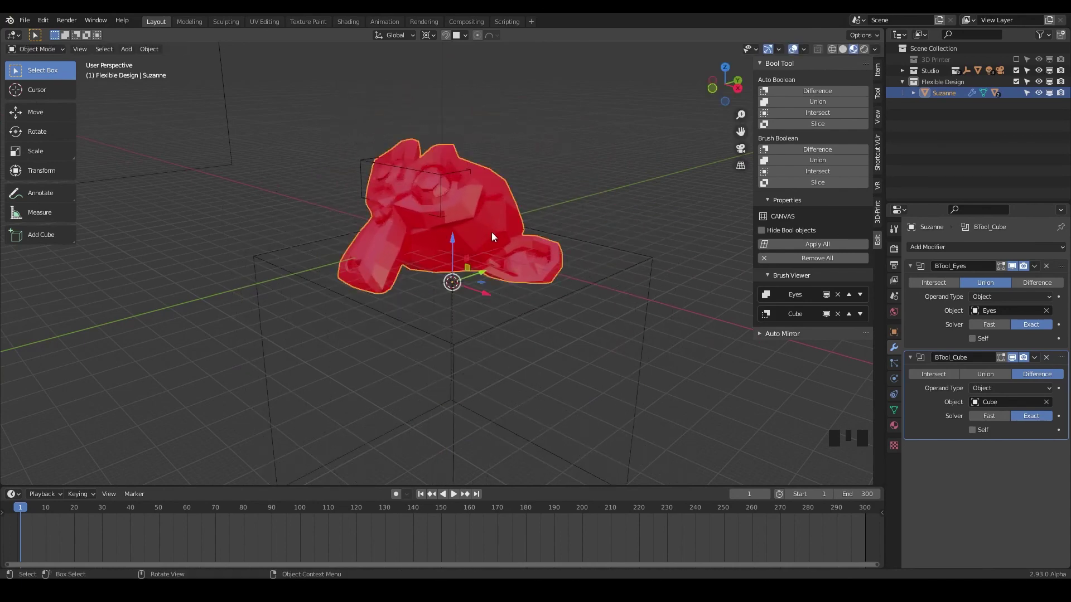
Orbit and pan the view to reframe Suzanne beside her Transform readout
mouse_move(577, 195)
middle_mouse_down()
mouse_move(577, 210)
mouse_move(584, 200)
mouse_move(560, 207)
mouse_move(566, 160)
mouse_move(557, 165)
mouse_move(612, 162)
mouse_move(555, 167)
mouse_move(566, 196)
mouse_move(577, 160)
mouse_move(567, 194)
mouse_move(580, 205)
middle_mouse_up()
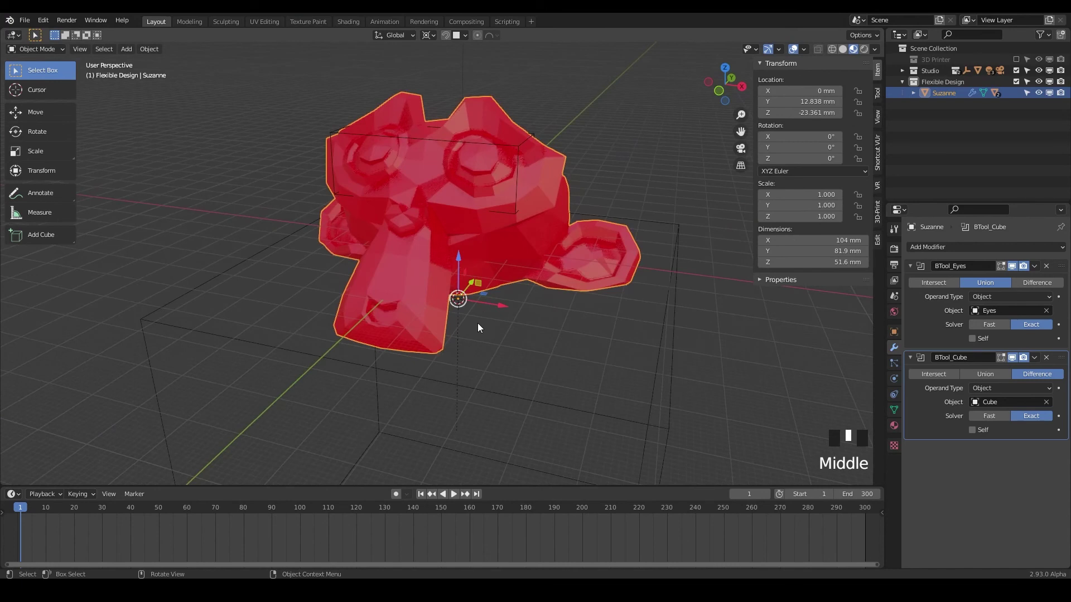
middle_click_drag(480, 320, 514, 335, "shift")
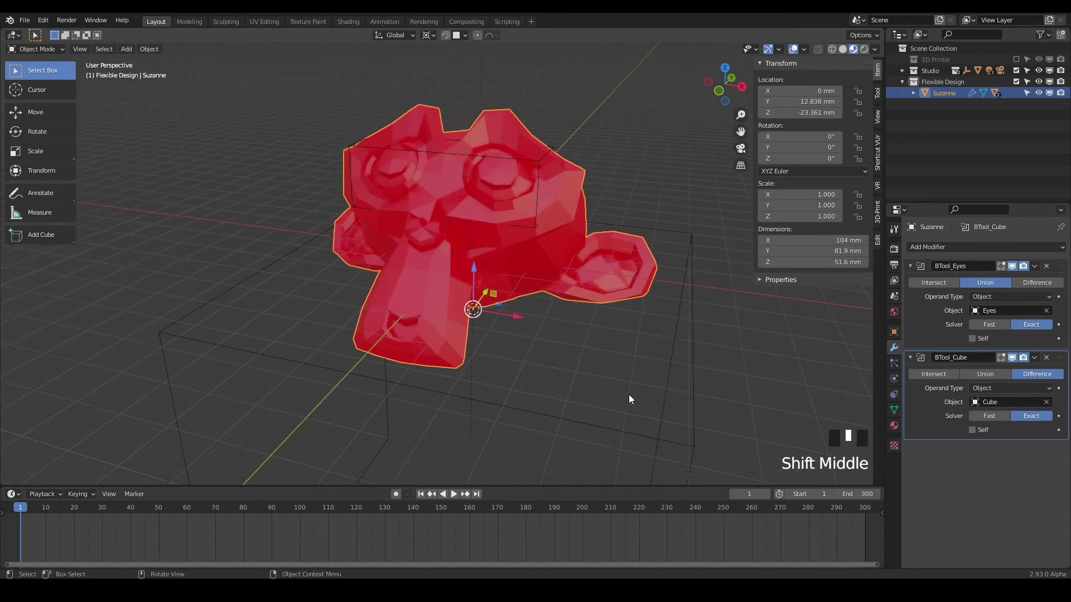